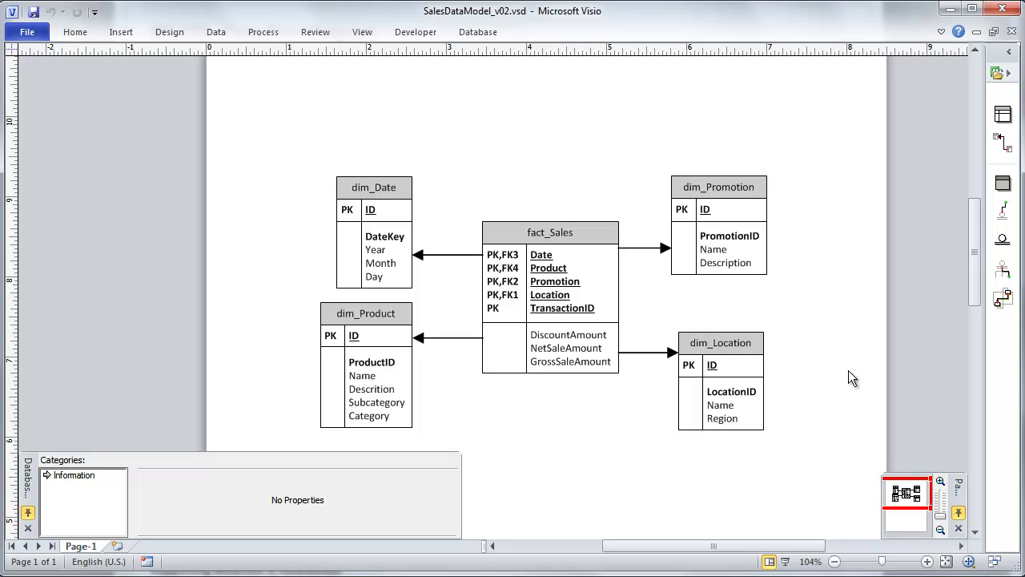
- Select dim_Promotion, then dim_Location, to show dim_Location's database Definition
{"action": "left_click", "coordinate": [724, 187]}
{"action": "left_click", "coordinate": [745, 353]}
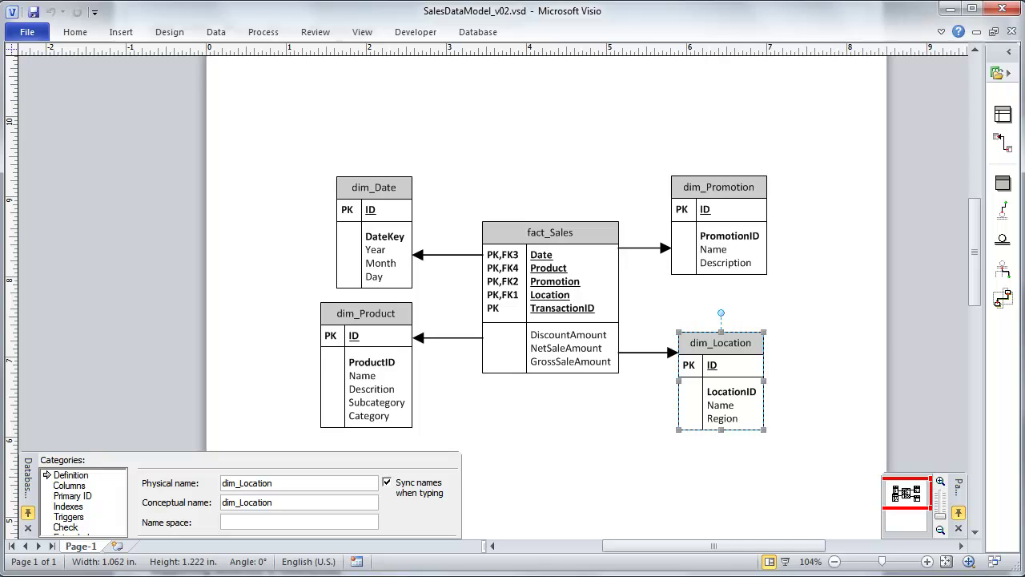
- In SSMS, run Select Top 1000 Rows on Sales.SalesOrderDetail, then select Sales.SalesOrderHeader
{"action": "key", "text": "alt+Tab"}
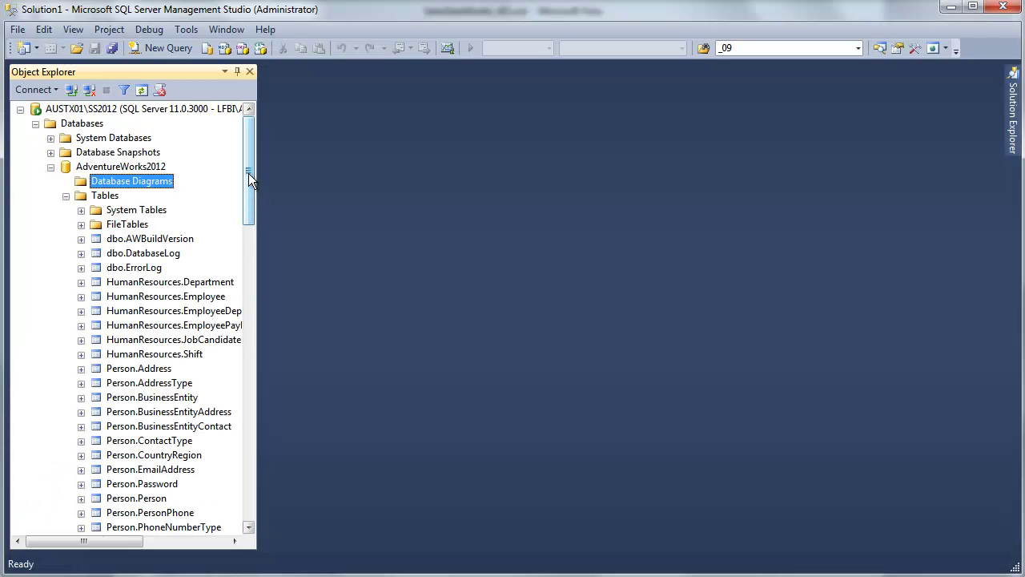
{"action": "scroll", "coordinate": [248, 169], "scroll_direction": "down", "scroll_amount": 1}
{"action": "left_click_drag", "start_coordinate": [247, 169], "coordinate": [250, 341]}
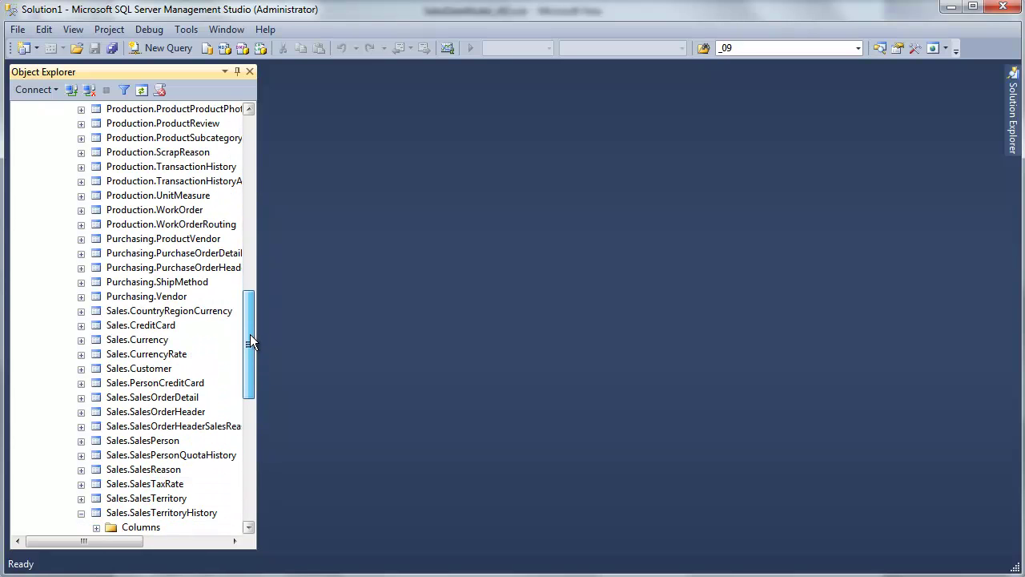
{"action": "right_click", "coordinate": [141, 398]}
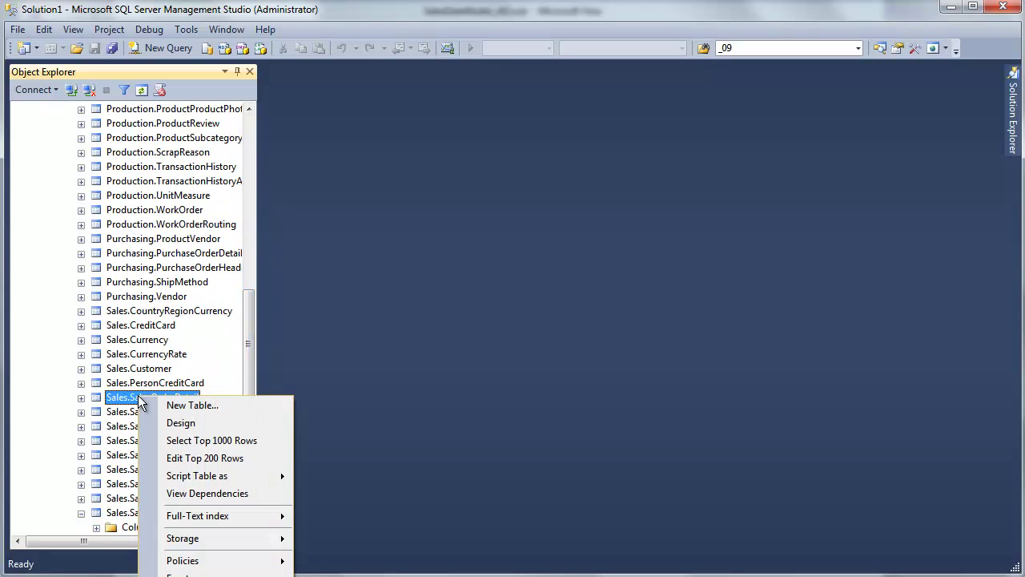
{"action": "left_click", "coordinate": [192, 442]}
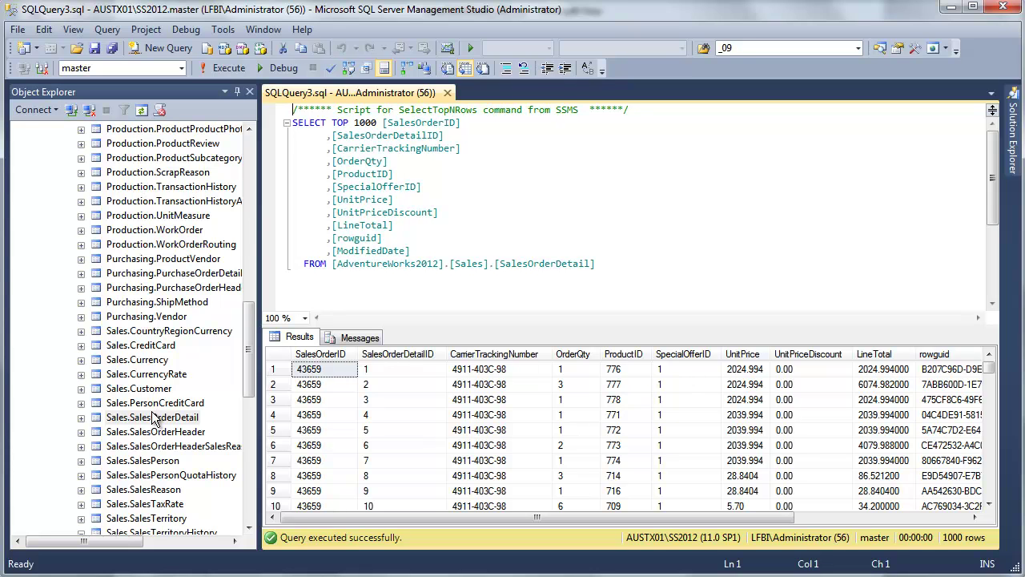
{"action": "left_click", "coordinate": [145, 432]}
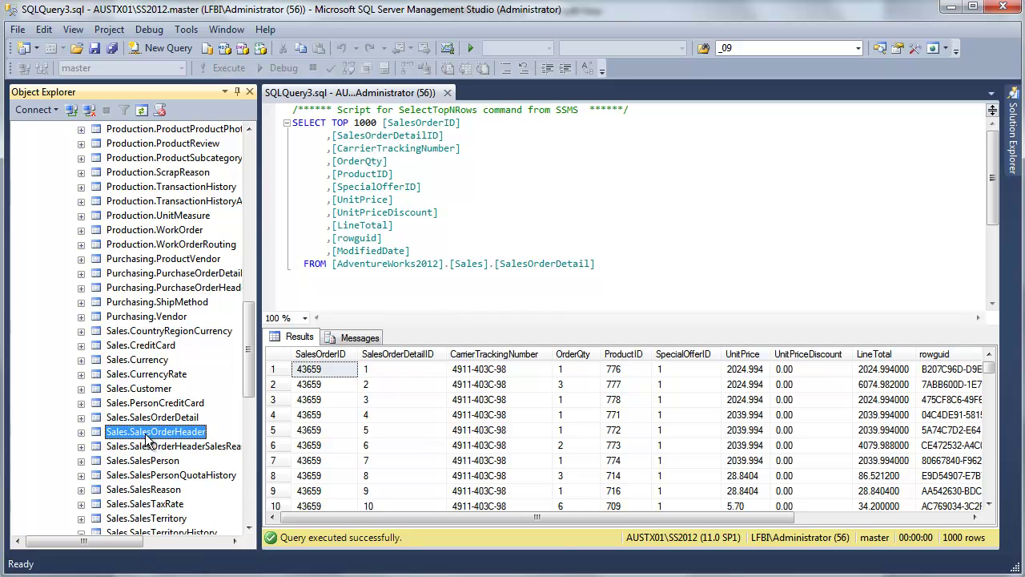
{"action": "left_click_drag", "start_coordinate": [245, 377], "coordinate": [244, 182]}
- Create a new database diagram containing SalesOrderDetail and SalesOrderHeader
{"action": "right_click", "coordinate": [129, 189]}
{"action": "key", "text": "Escape"}
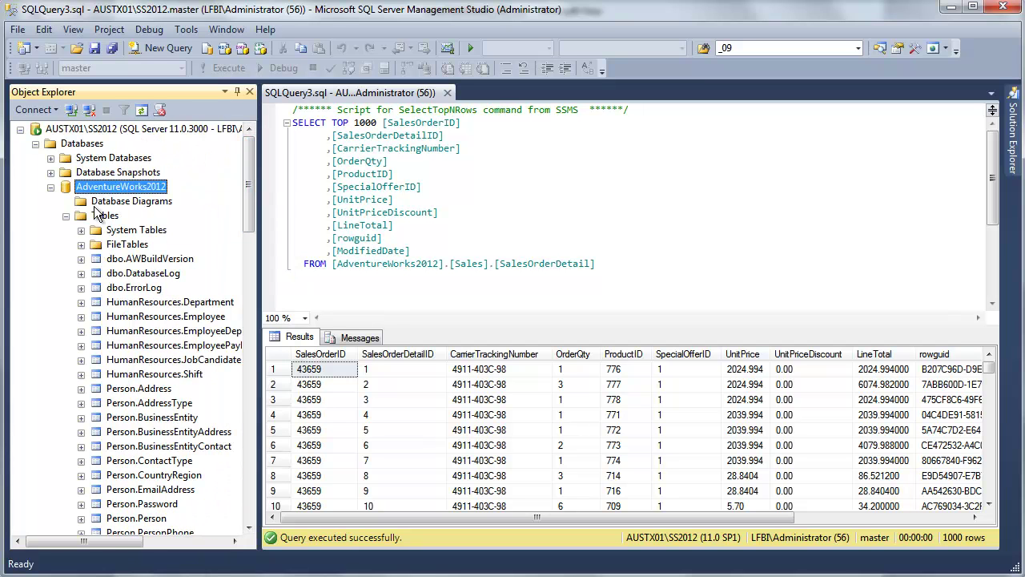
{"action": "right_click", "coordinate": [132, 202]}
{"action": "left_click", "coordinate": [172, 211]}
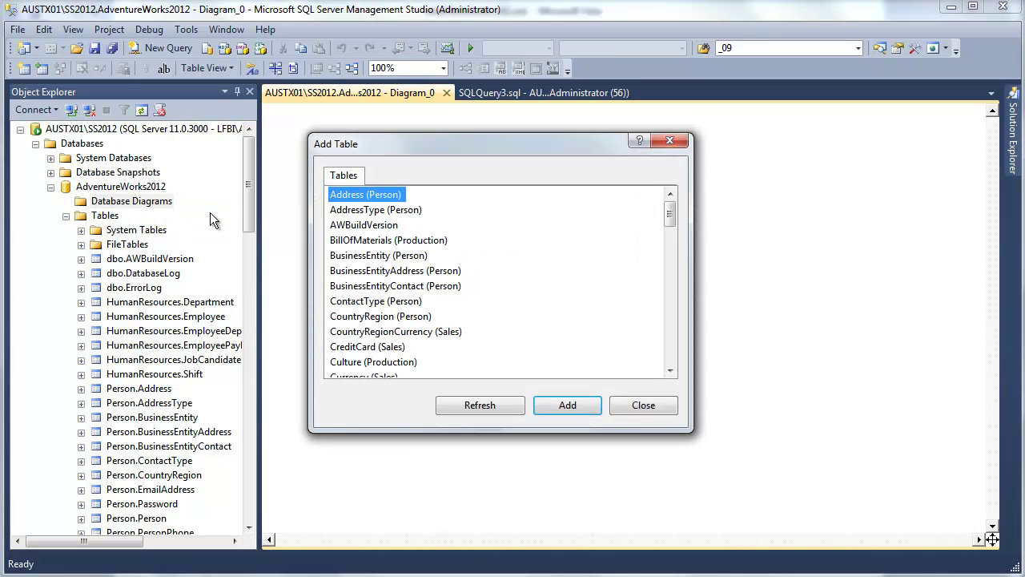
{"action": "left_click_drag", "start_coordinate": [672, 209], "coordinate": [672, 314]}
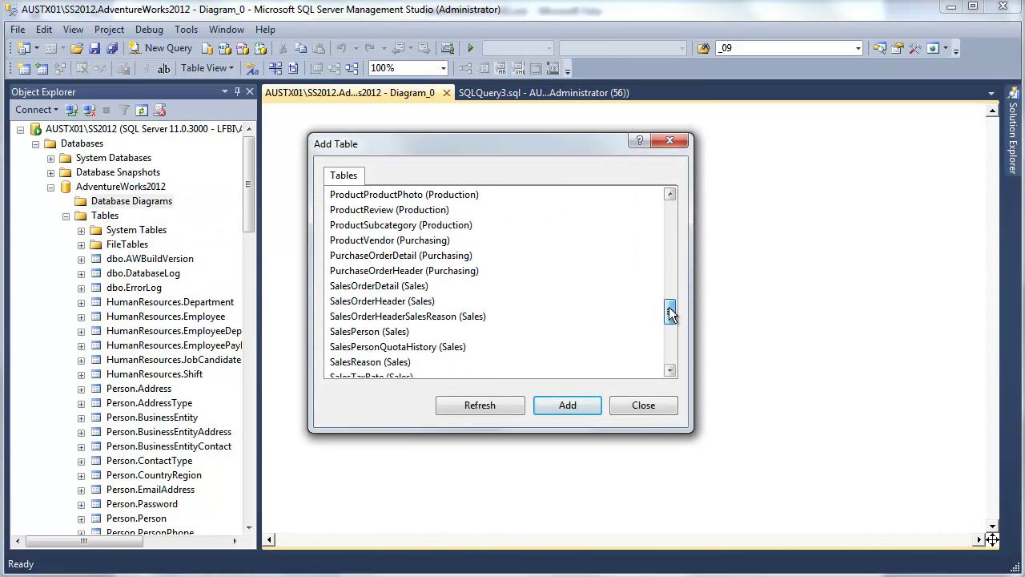
{"action": "left_click", "coordinate": [375, 285]}
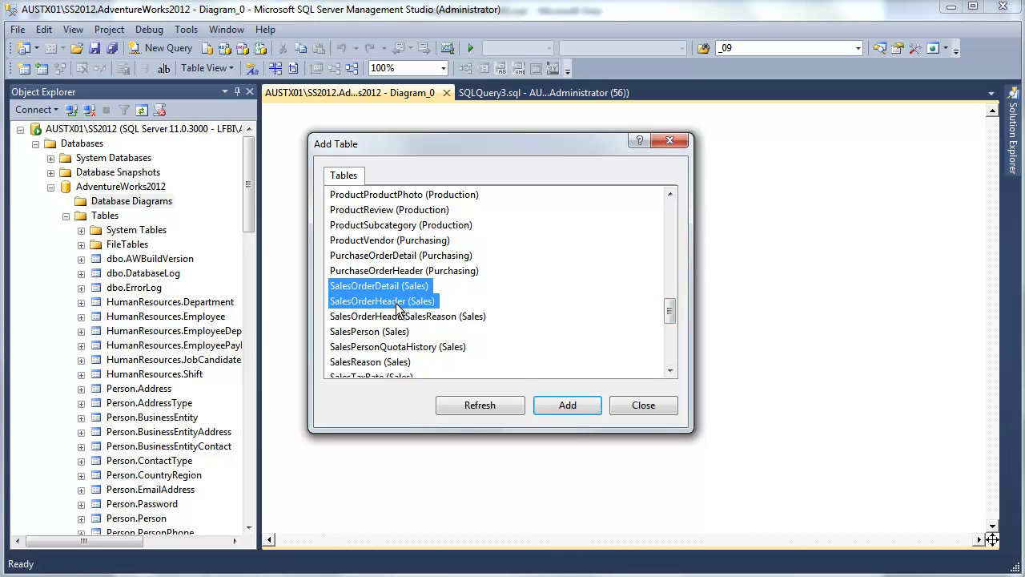
{"action": "left_click", "coordinate": [376, 302], "text": "ctrl"}
{"action": "left_click", "coordinate": [568, 401]}
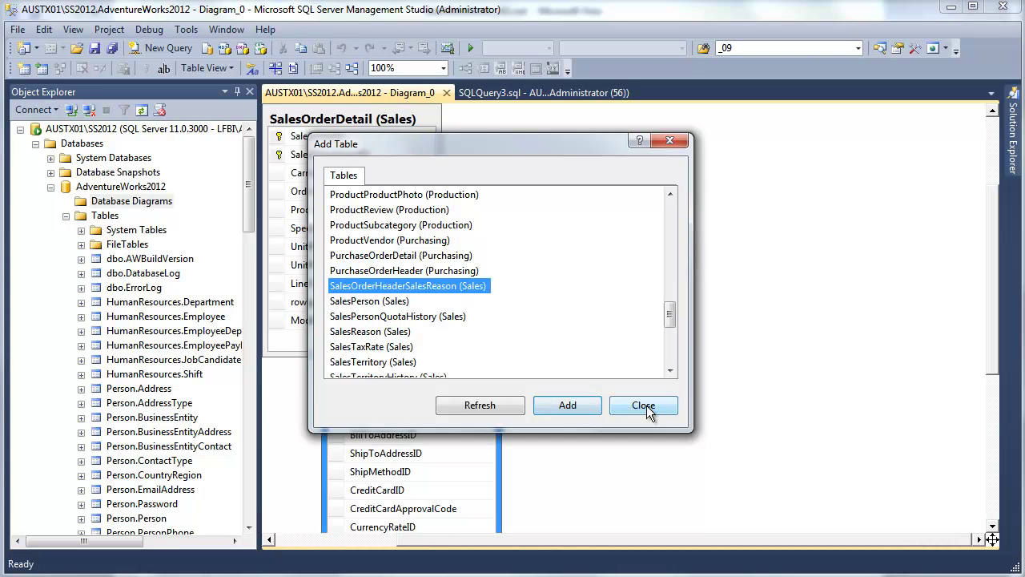
{"action": "left_click", "coordinate": [646, 406]}
- Arrange the diagram's tables and switch both to Name Only view
{"action": "right_click", "coordinate": [594, 221]}
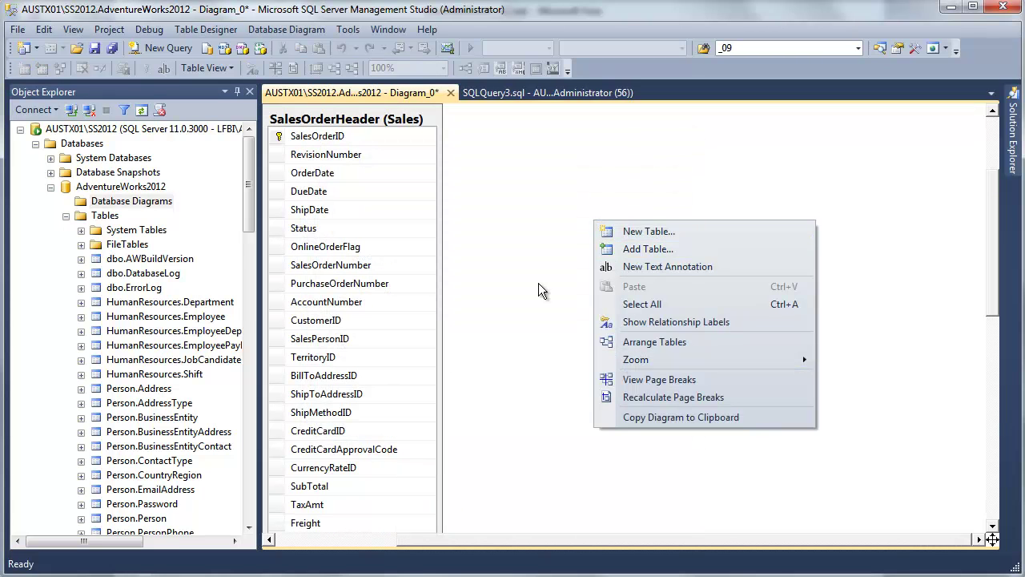
{"action": "left_click", "coordinate": [640, 343]}
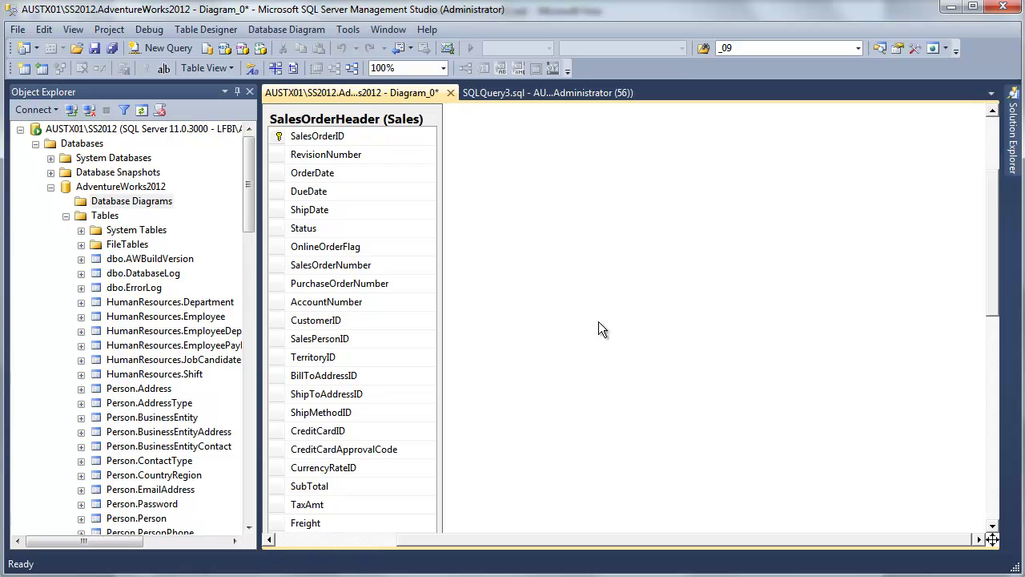
{"action": "left_click", "coordinate": [373, 118]}
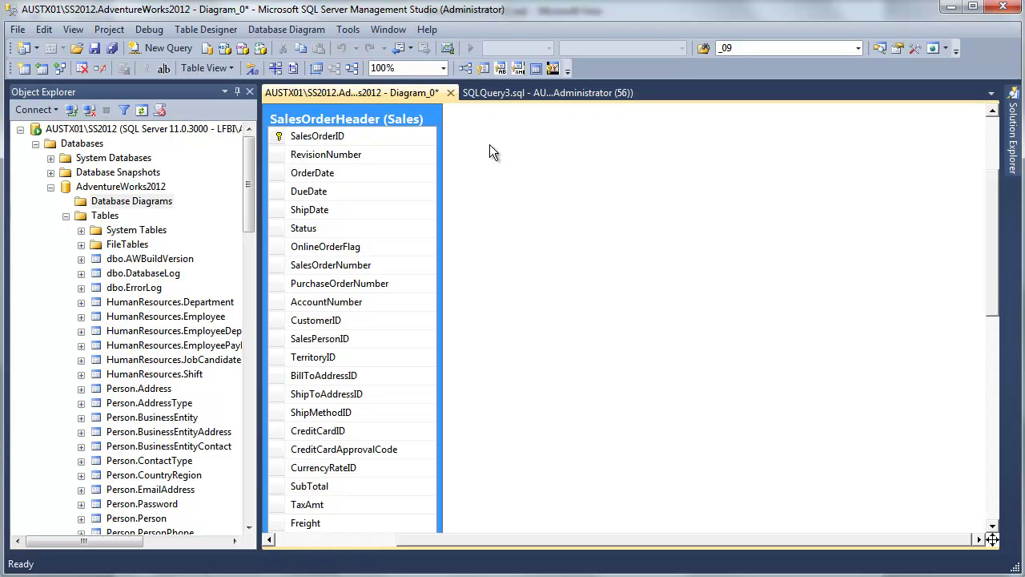
{"action": "left_click", "coordinate": [219, 67]}
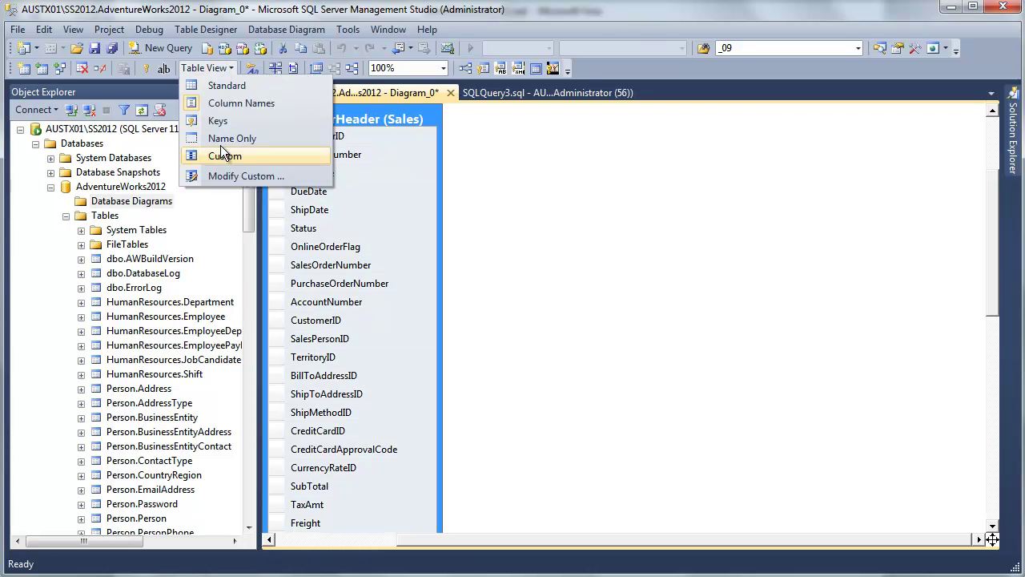
{"action": "left_click", "coordinate": [229, 137]}
{"action": "right_click", "coordinate": [472, 185]}
{"action": "left_click", "coordinate": [525, 306]}
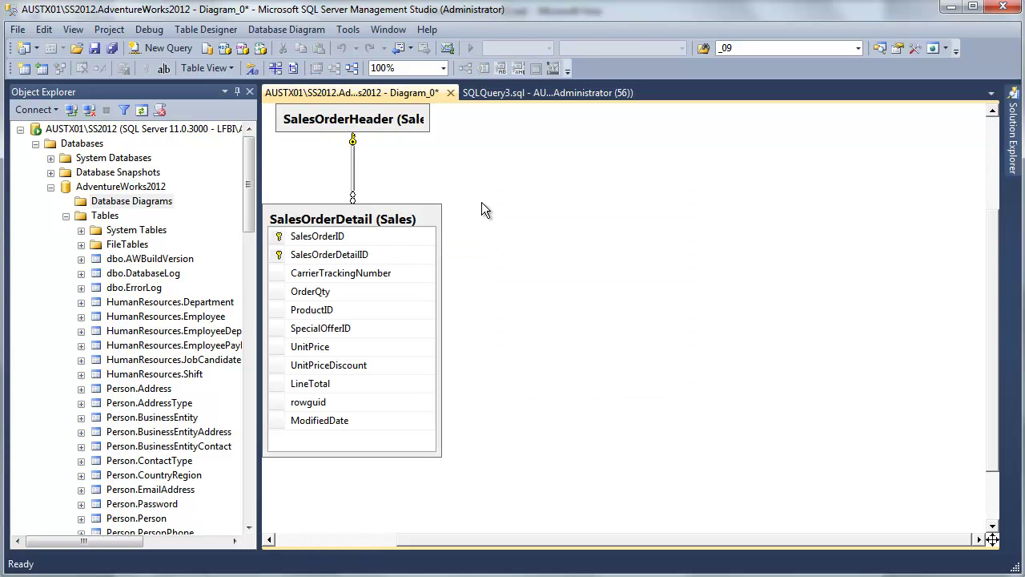
{"action": "key", "text": "ctrl+a"}
{"action": "left_click", "coordinate": [207, 68]}
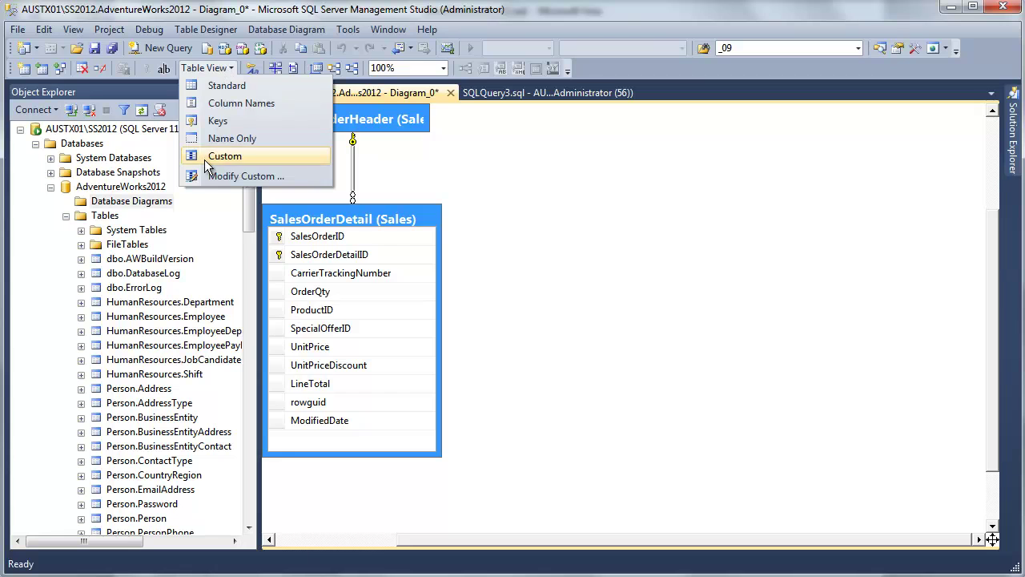
{"action": "left_click", "coordinate": [228, 137]}
{"action": "left_click", "coordinate": [563, 213]}
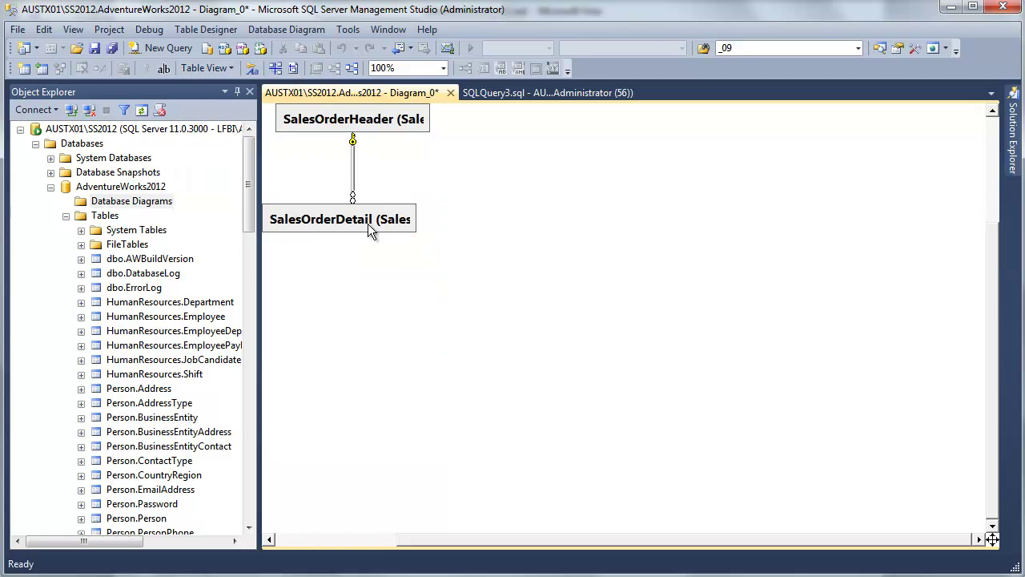
{"action": "left_click", "coordinate": [382, 124]}
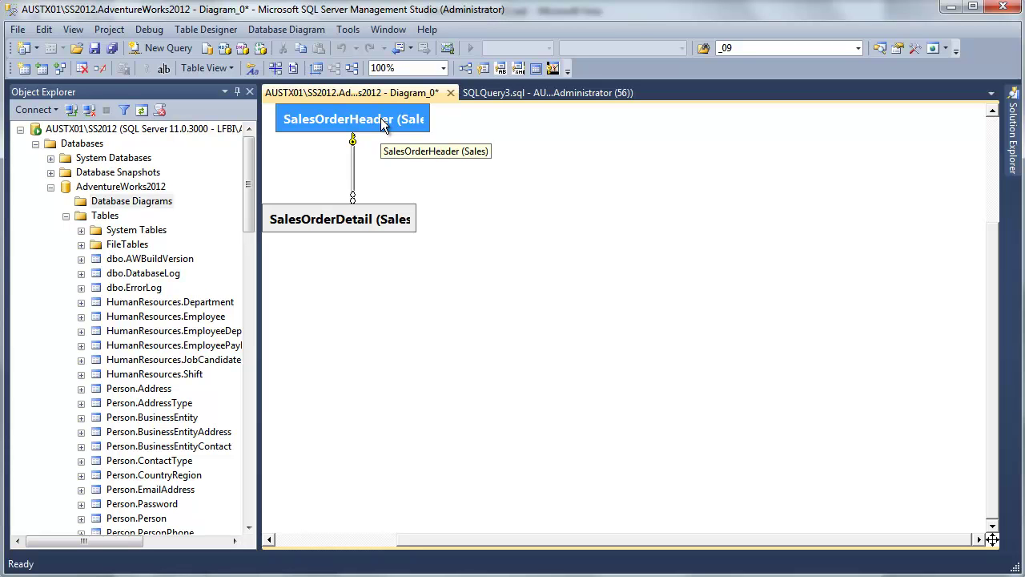
- Add all tables related to SalesOrderHeader and arrange the diagram
{"action": "right_click", "coordinate": [382, 123]}
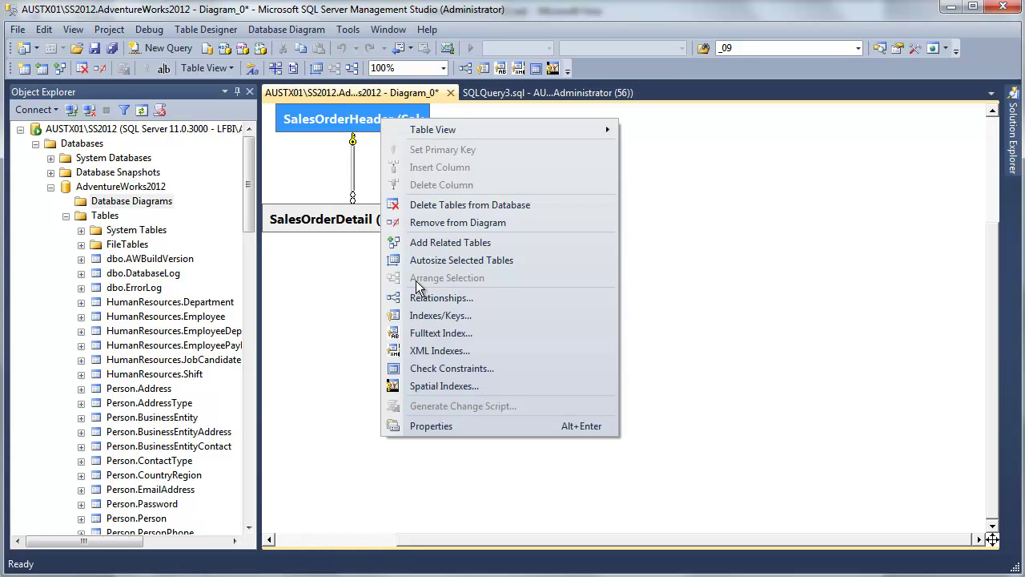
{"action": "left_click", "coordinate": [430, 241]}
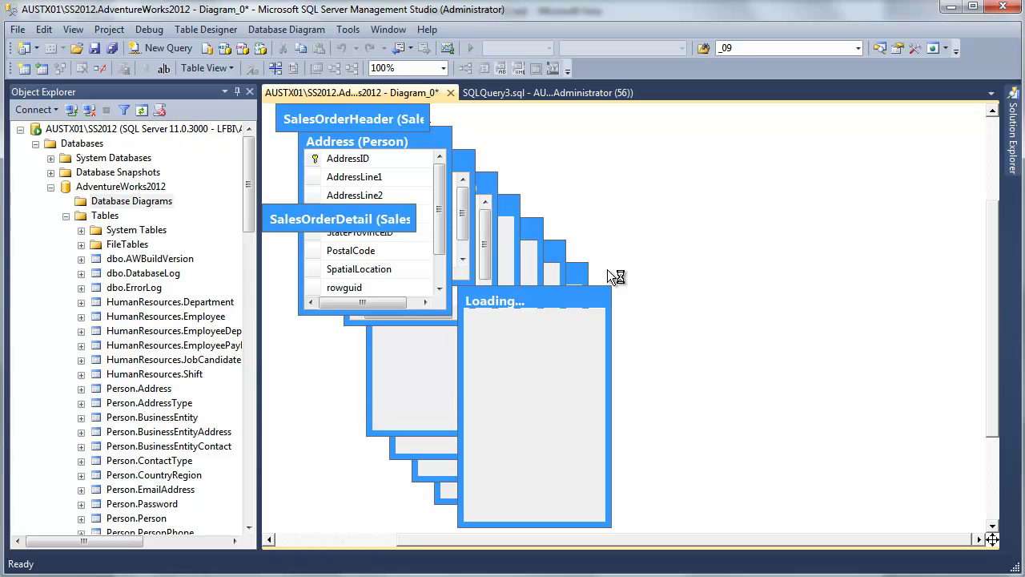
{"action": "right_click", "coordinate": [718, 200]}
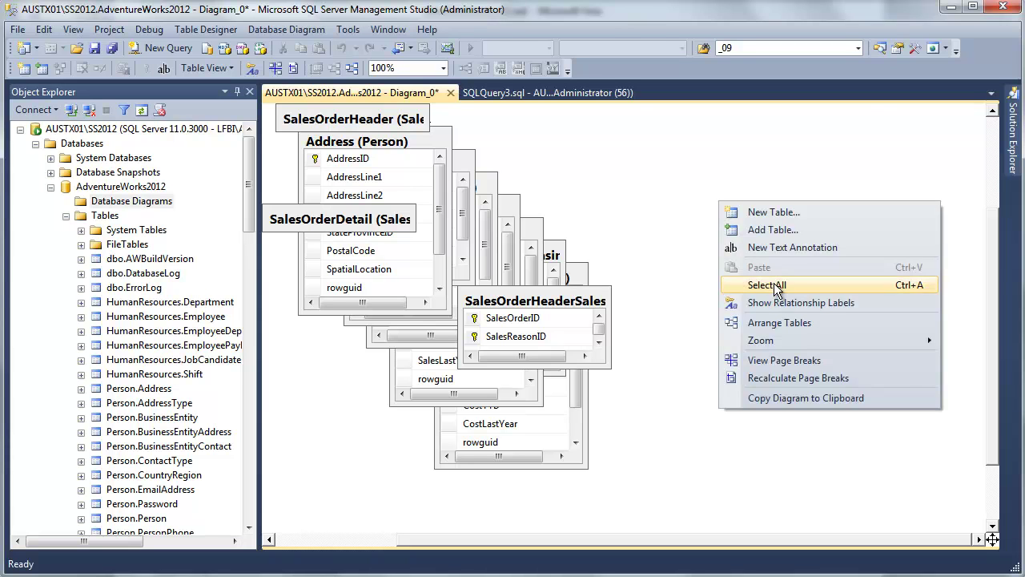
{"action": "left_click", "coordinate": [777, 322]}
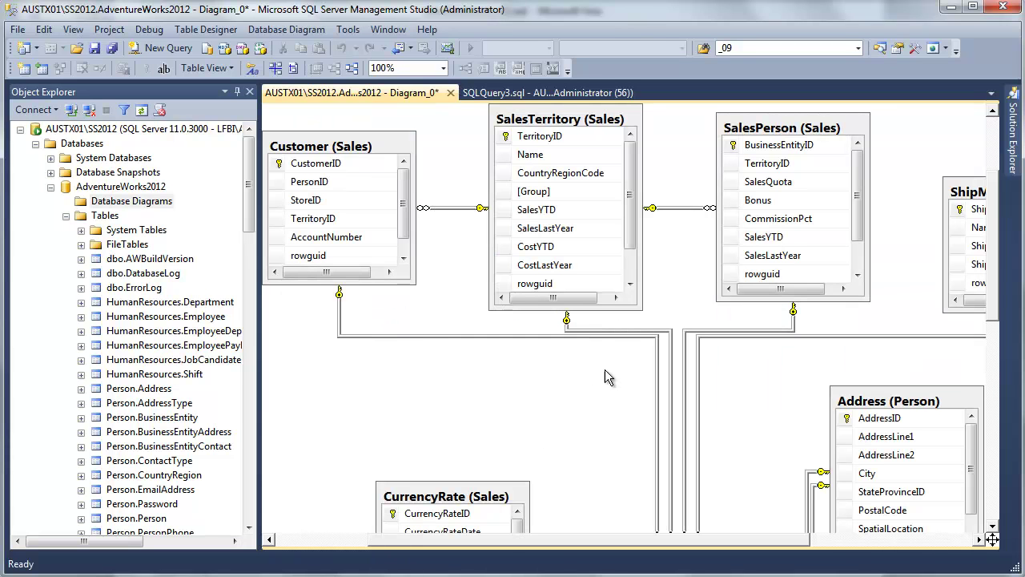
- Zoom the diagram to 75% and inspect the SalesOrderHeader and SalesTerritory tables
{"action": "key", "text": "shift+F10"}
{"action": "mouse_move", "coordinate": [469, 242]}
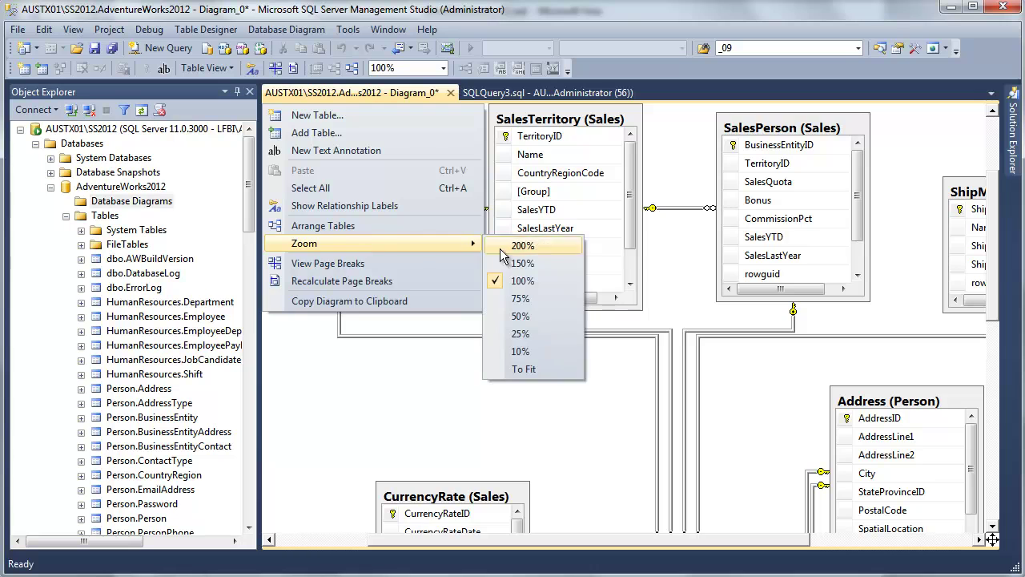
{"action": "left_click", "coordinate": [517, 299]}
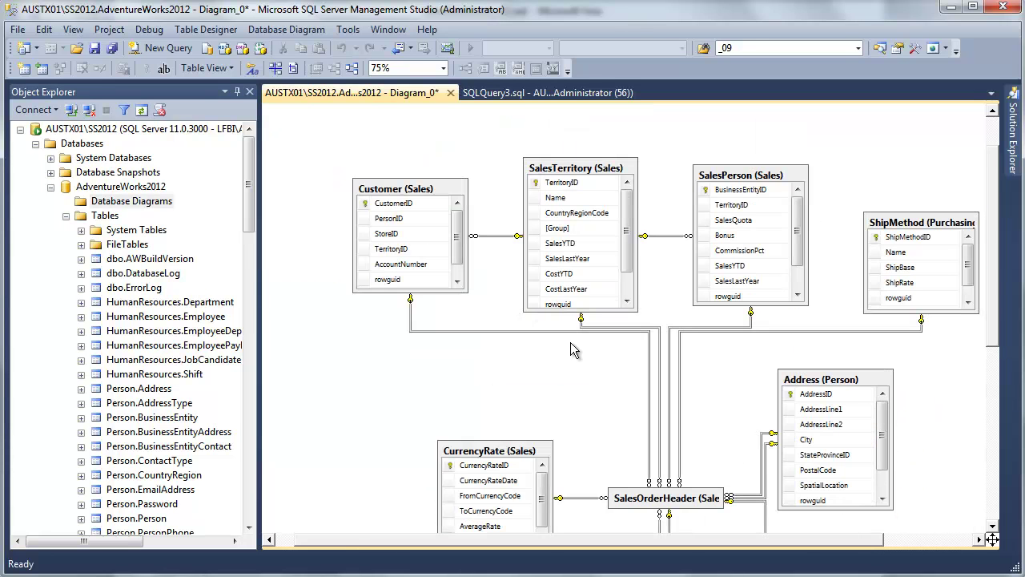
{"action": "left_click", "coordinate": [693, 501]}
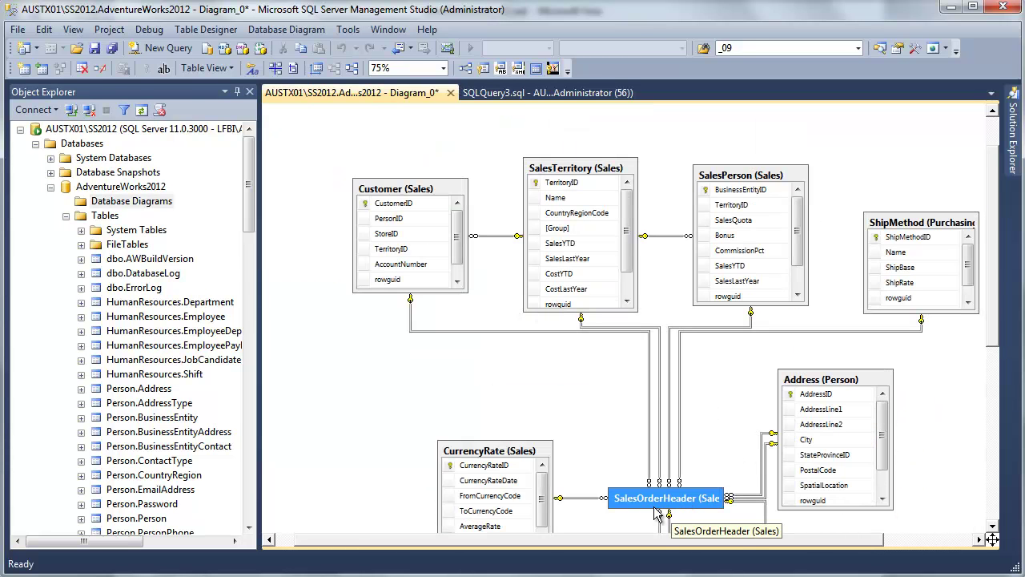
{"action": "left_click", "coordinate": [584, 170]}
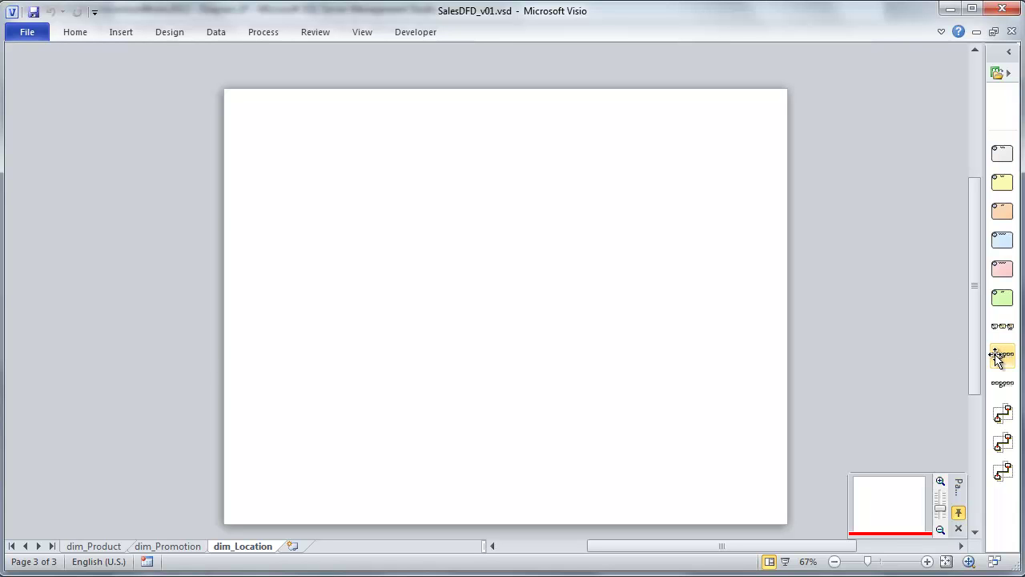
- Place the data flow group master on the dim_Location page and zoom to 117%
{"action": "left_click_drag", "start_coordinate": [997, 357], "coordinate": [505, 189]}
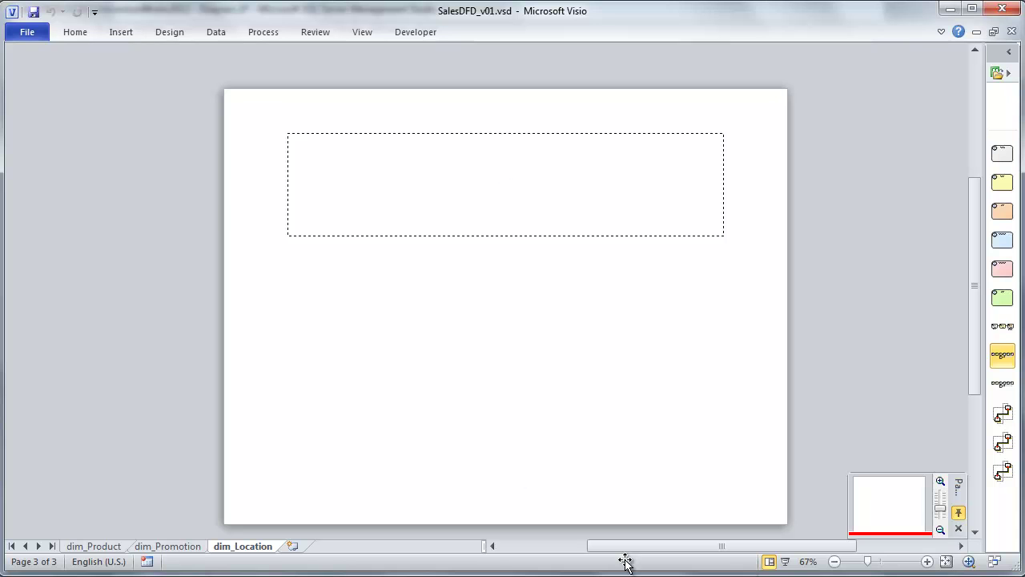
{"action": "left_click", "coordinate": [928, 563]}
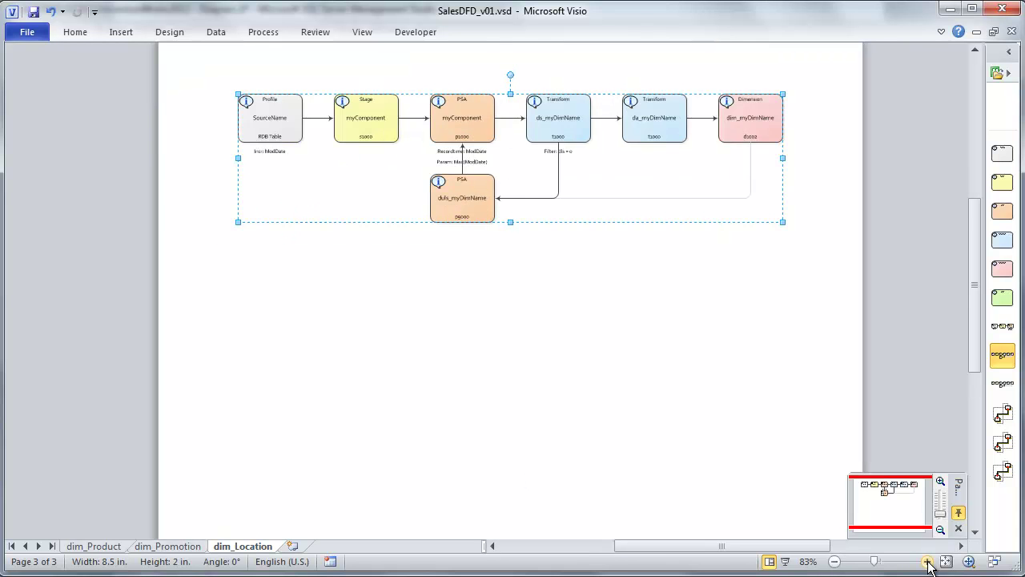
{"action": "left_click", "coordinate": [928, 563]}
{"action": "left_click_drag", "start_coordinate": [983, 327], "coordinate": [976, 323]}
{"action": "scroll", "coordinate": [977, 323], "scroll_direction": "up", "scroll_amount": 1}
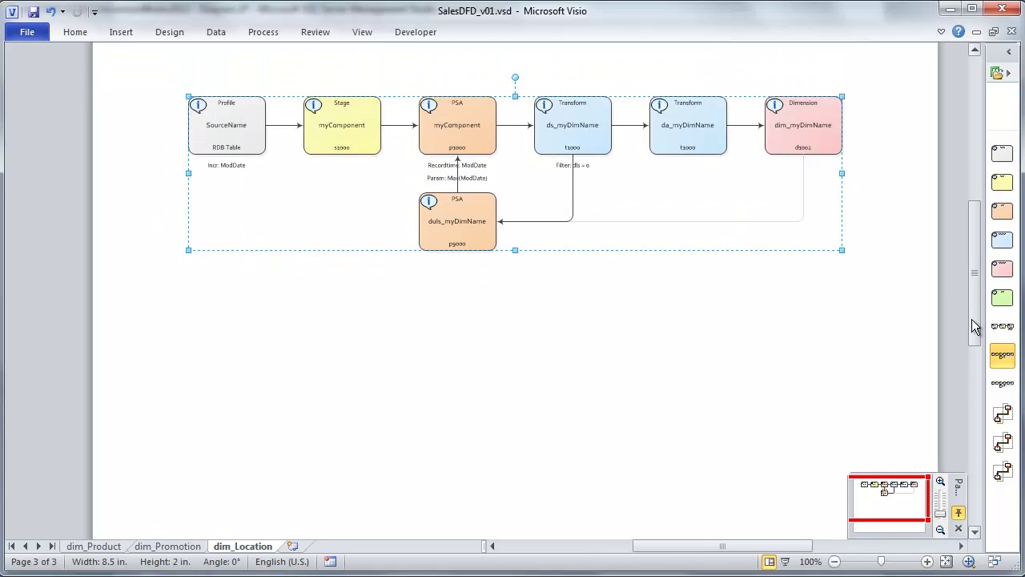
{"action": "left_click", "coordinate": [927, 561]}
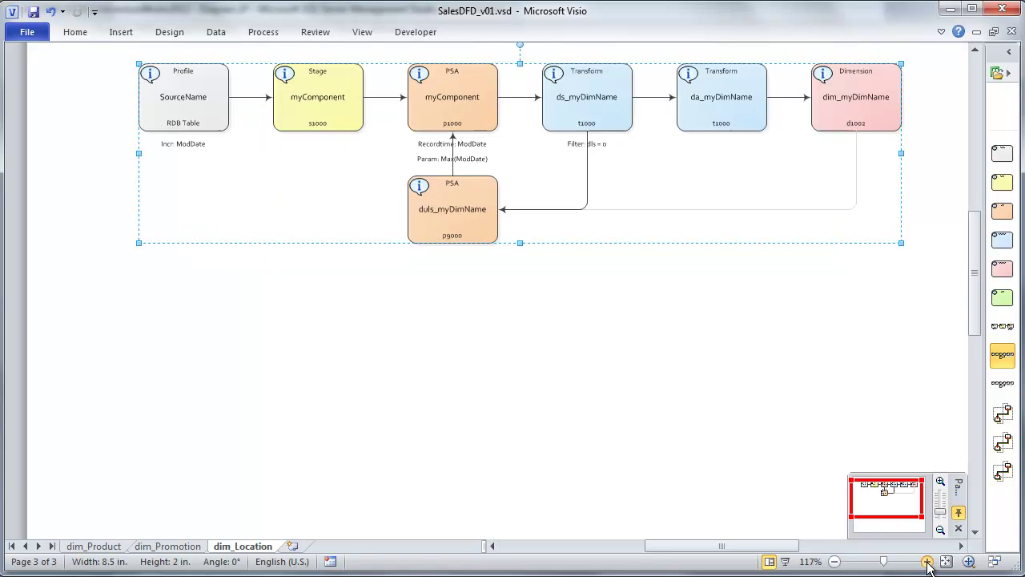
{"action": "scroll", "coordinate": [975, 326], "scroll_direction": "up", "scroll_amount": 1}
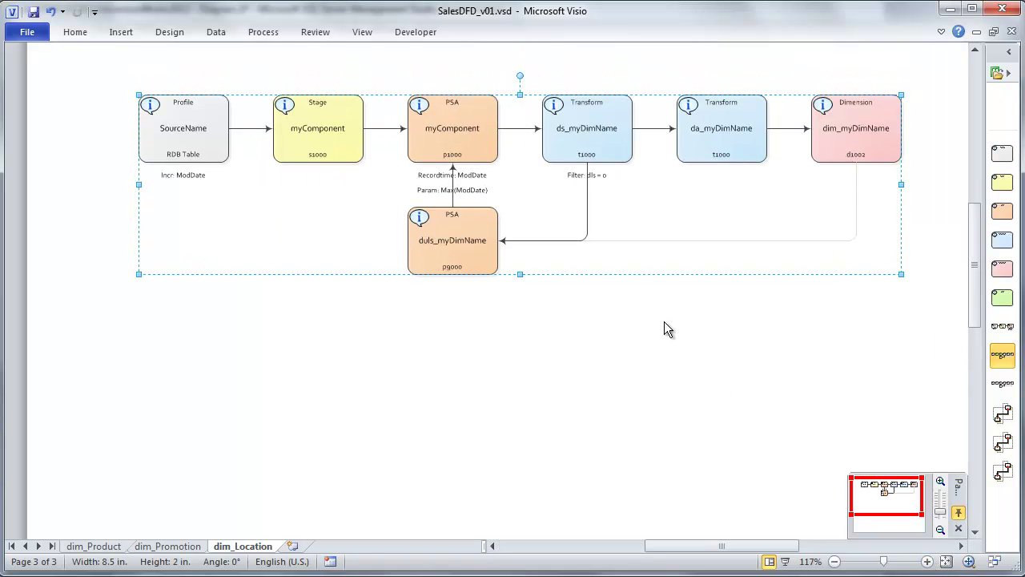
- Ungroup the data flow template, accepting the break from its master
{"action": "right_click", "coordinate": [585, 132]}
{"action": "mouse_move", "coordinate": [627, 236]}
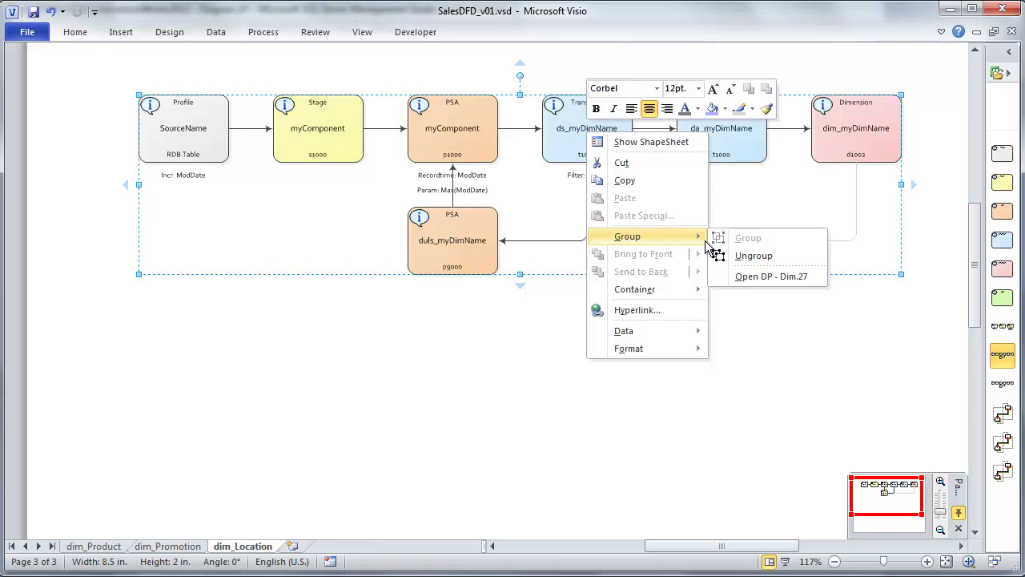
{"action": "left_click", "coordinate": [725, 255]}
{"action": "left_click", "coordinate": [468, 349]}
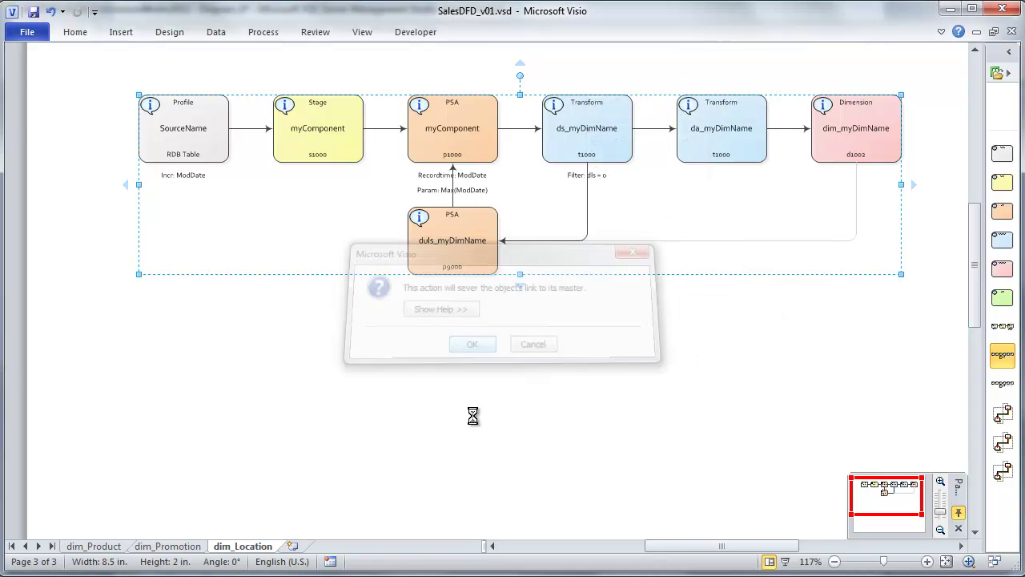
{"action": "left_click", "coordinate": [488, 448]}
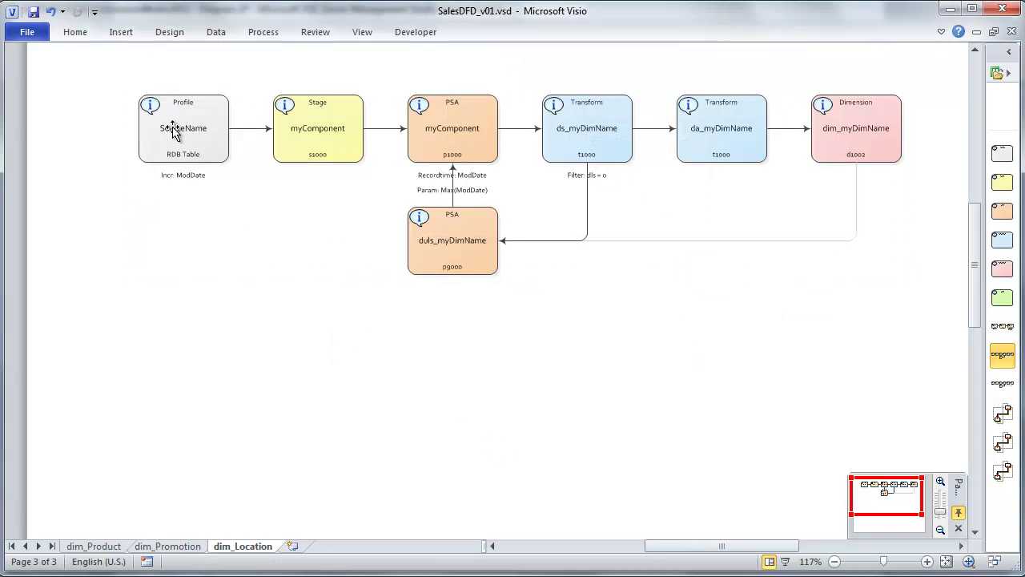
- Name the Profile, Stage and first PSA shapes SalesTerritory via Shape Data
{"action": "left_click_drag", "start_coordinate": [106, 73], "coordinate": [512, 185]}
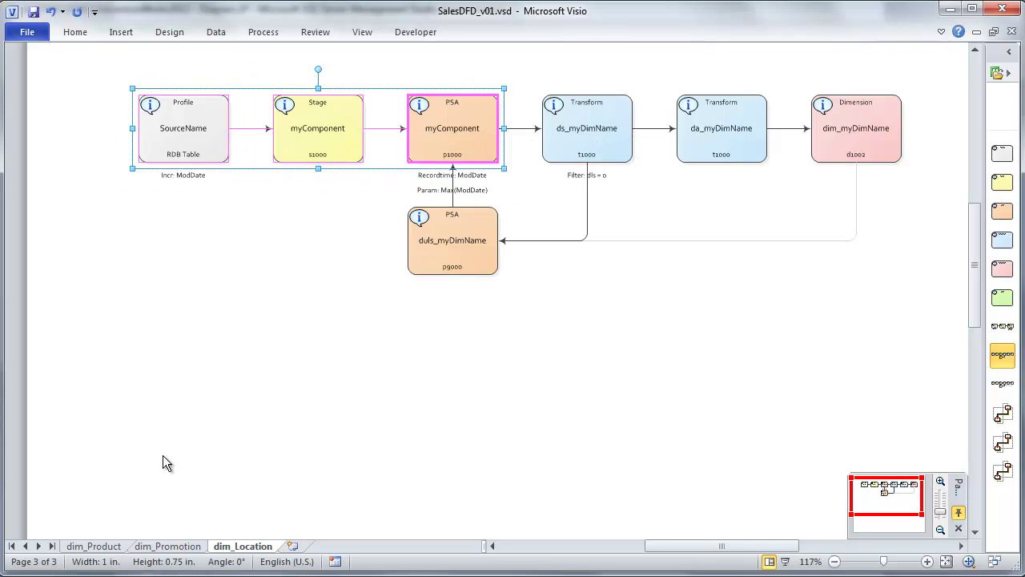
{"action": "right_click", "coordinate": [163, 156]}
{"action": "mouse_move", "coordinate": [213, 361]}
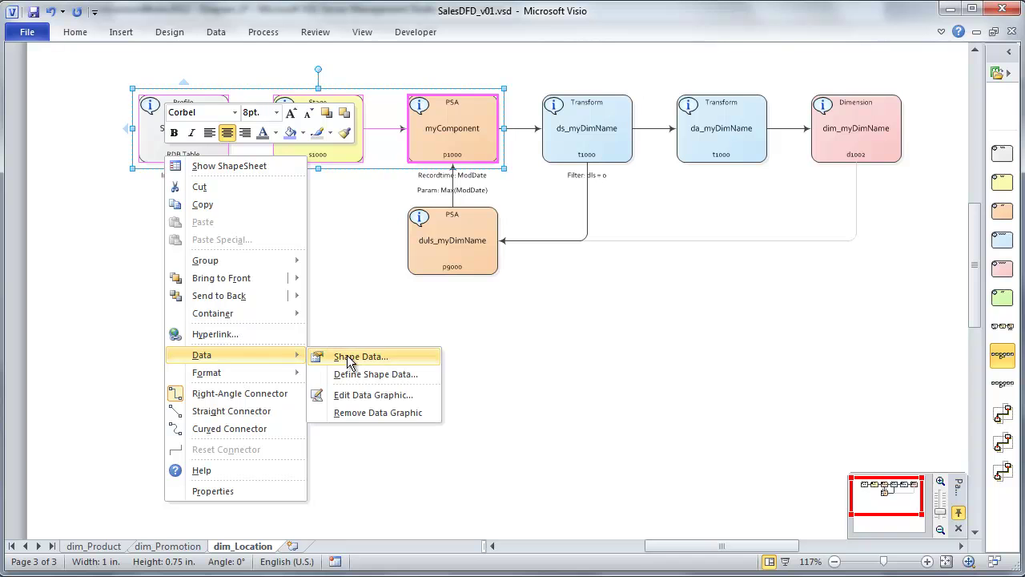
{"action": "left_click", "coordinate": [349, 357]}
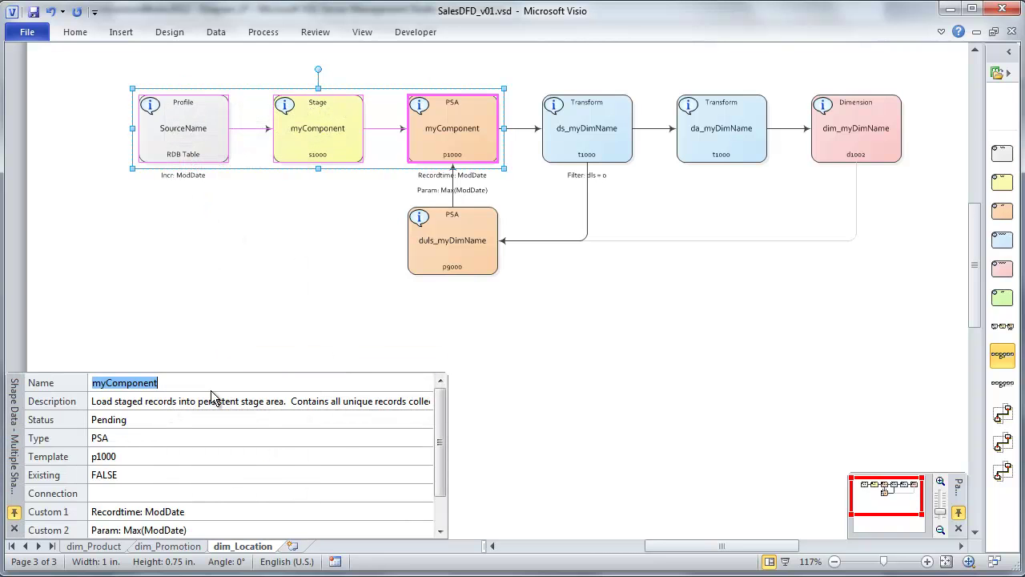
{"action": "type", "text": "SalesTe"}
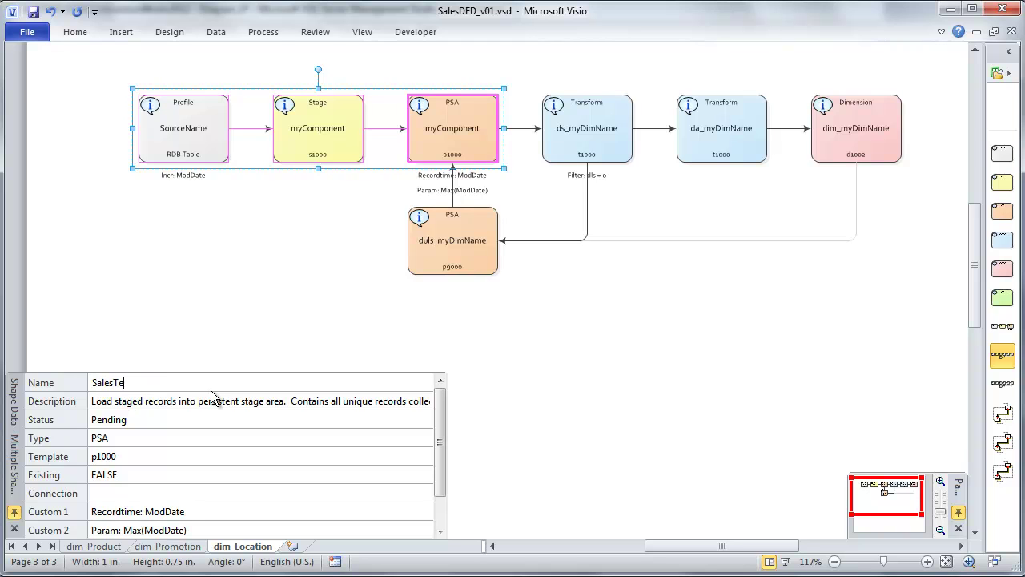
{"action": "type", "text": "rritory"}
{"action": "key", "text": "Tab"}
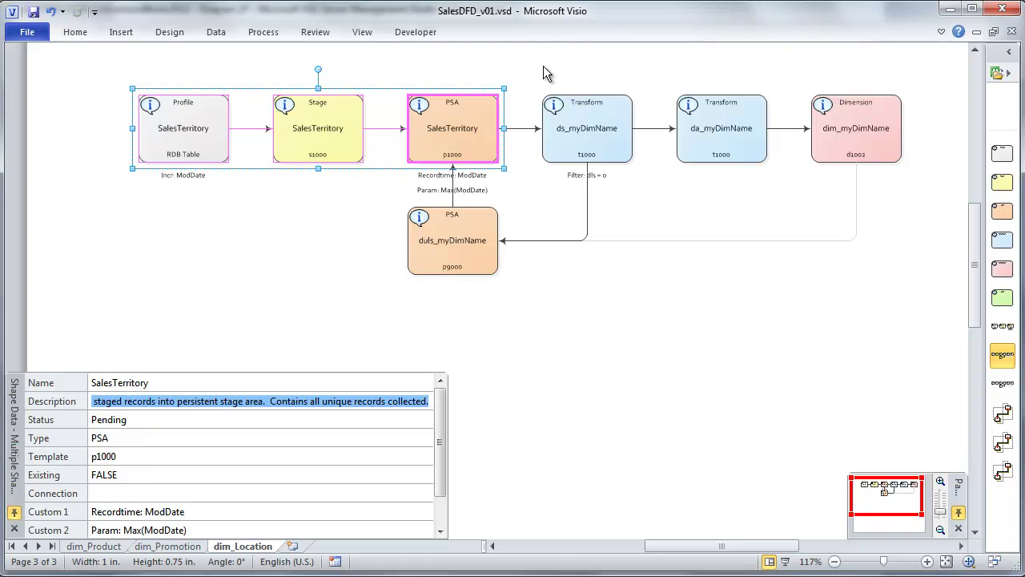
{"action": "left_click_drag", "start_coordinate": [528, 77], "coordinate": [924, 176]}
- Rename the transform shapes to ds_Location and da_Location
{"action": "left_click", "coordinate": [514, 157]}
{"action": "left_click", "coordinate": [607, 167]}
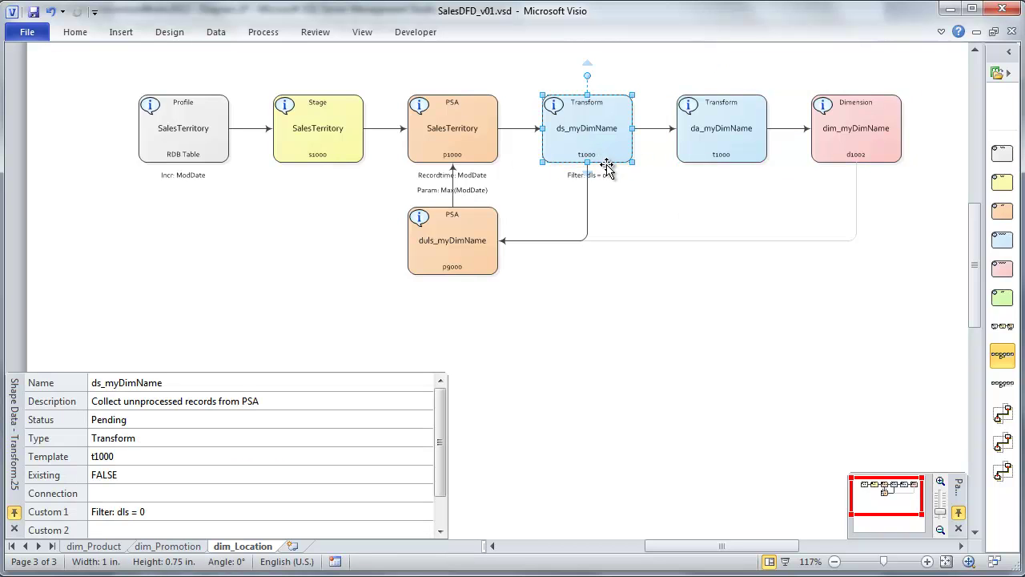
{"action": "left_click", "coordinate": [107, 384]}
{"action": "left_click", "coordinate": [106, 382]}
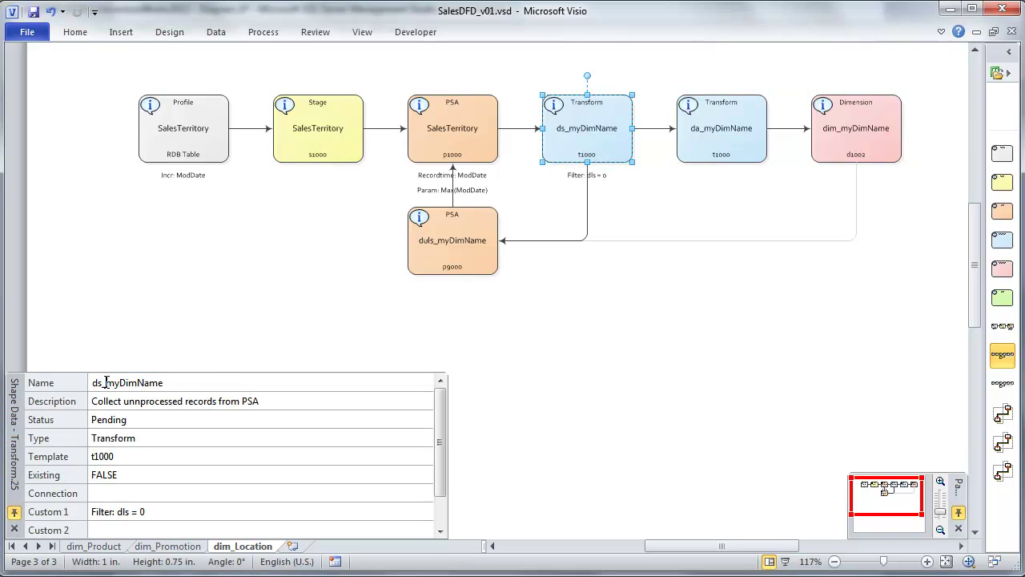
{"action": "left_click_drag", "start_coordinate": [107, 383], "coordinate": [226, 370]}
{"action": "type", "text": "Location"}
{"action": "key", "text": "Return"}
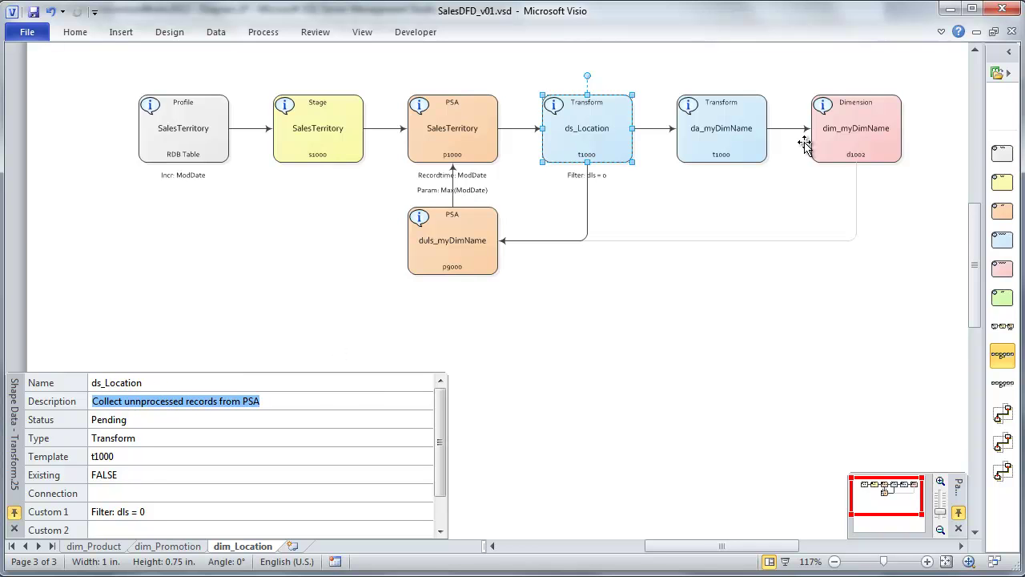
{"action": "left_click", "coordinate": [741, 154]}
{"action": "left_click", "coordinate": [128, 385]}
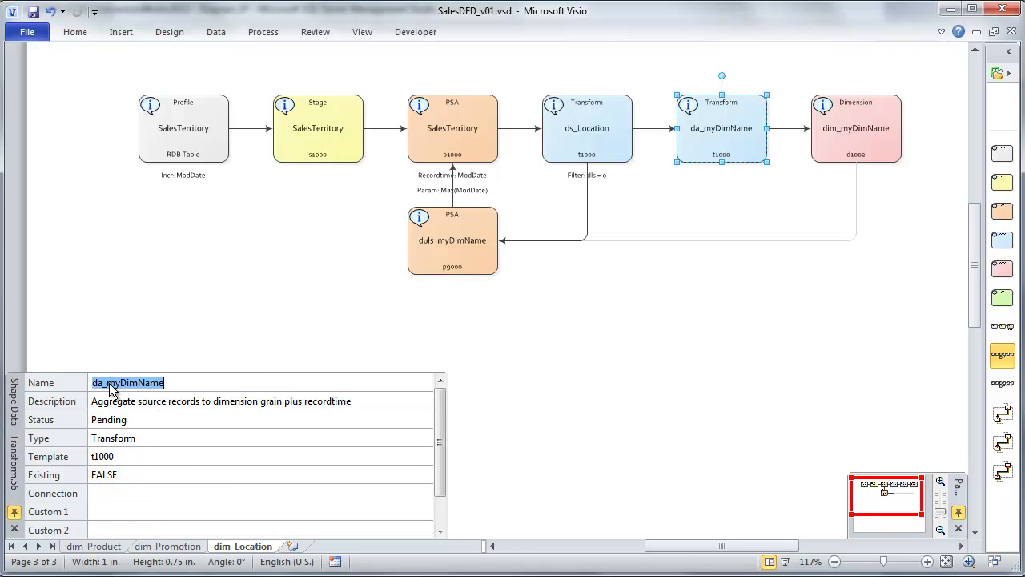
{"action": "left_click_drag", "start_coordinate": [102, 382], "coordinate": [236, 376]}
{"action": "type", "text": "_Location"}
{"action": "key", "text": "Return"}
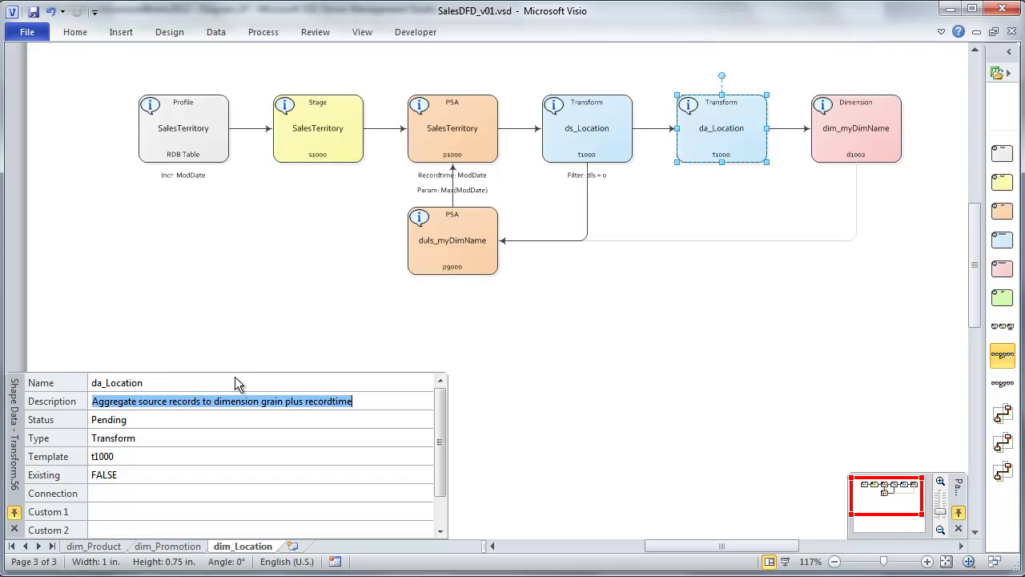
- Rename the dimension to dim_Location and the lower PSA step to duls_Location
{"action": "left_click", "coordinate": [847, 144]}
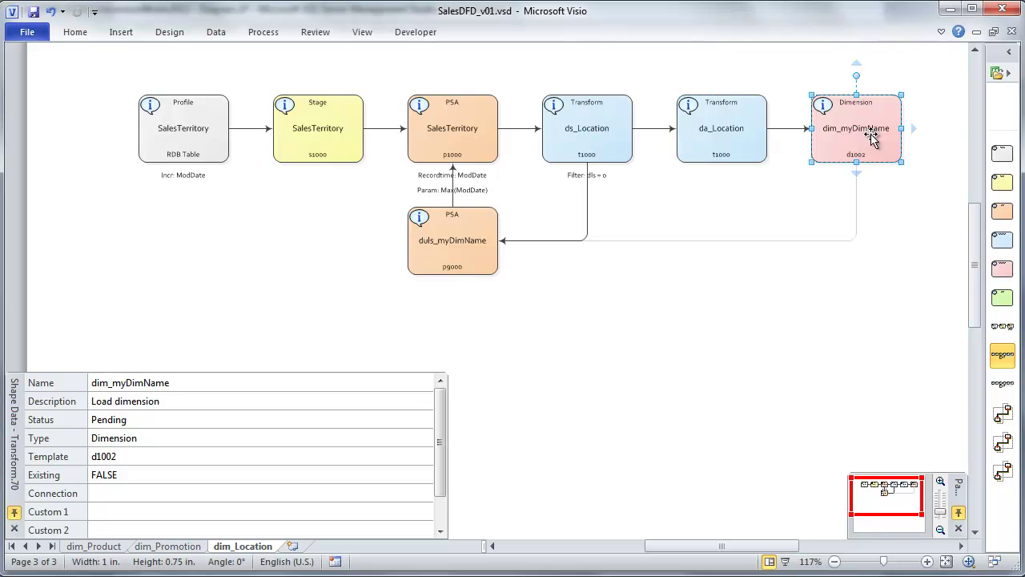
{"action": "left_click", "coordinate": [109, 384]}
{"action": "left_click_drag", "start_coordinate": [112, 385], "coordinate": [239, 375]}
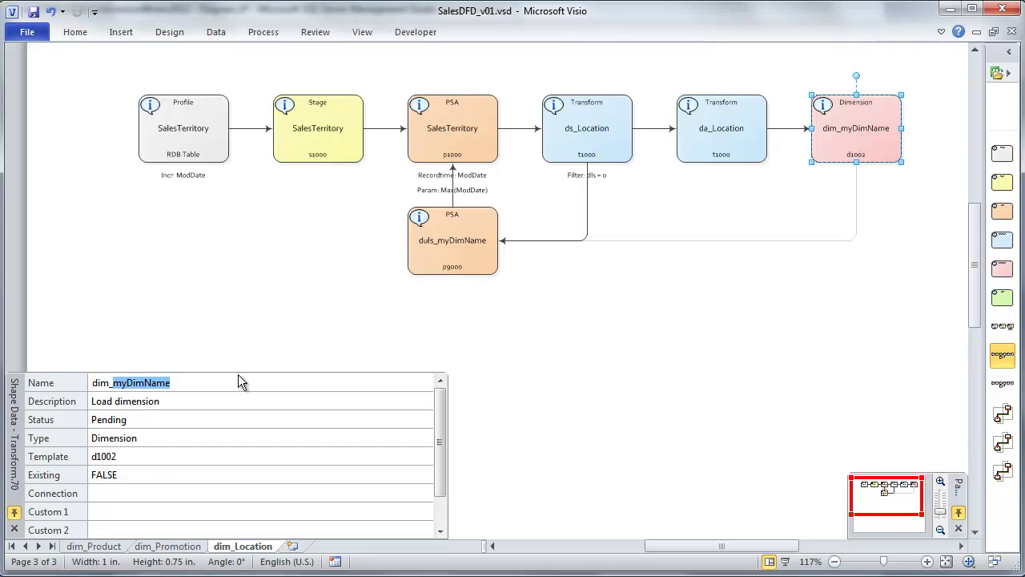
{"action": "type", "text": "Location"}
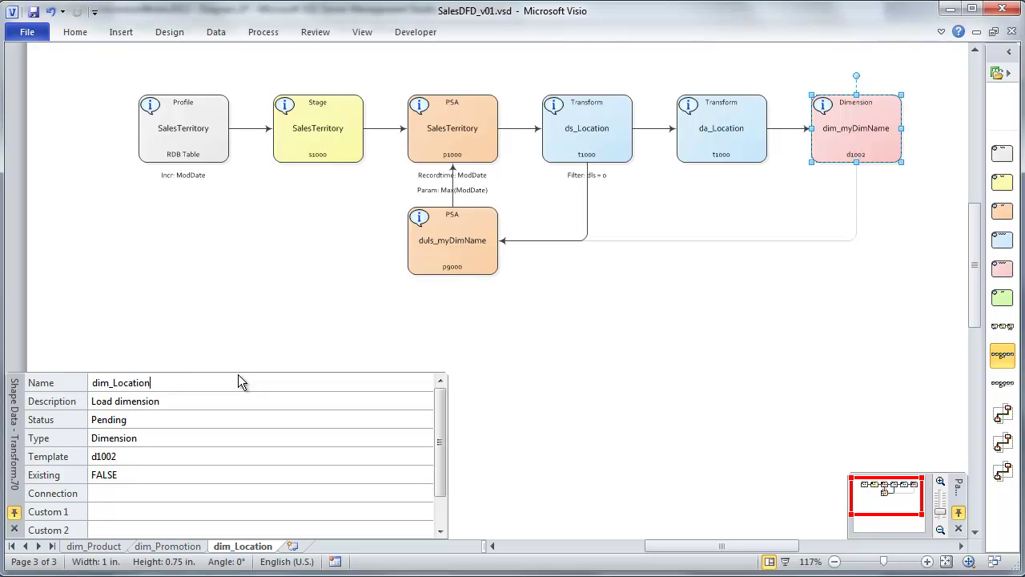
{"action": "key", "text": "Tab"}
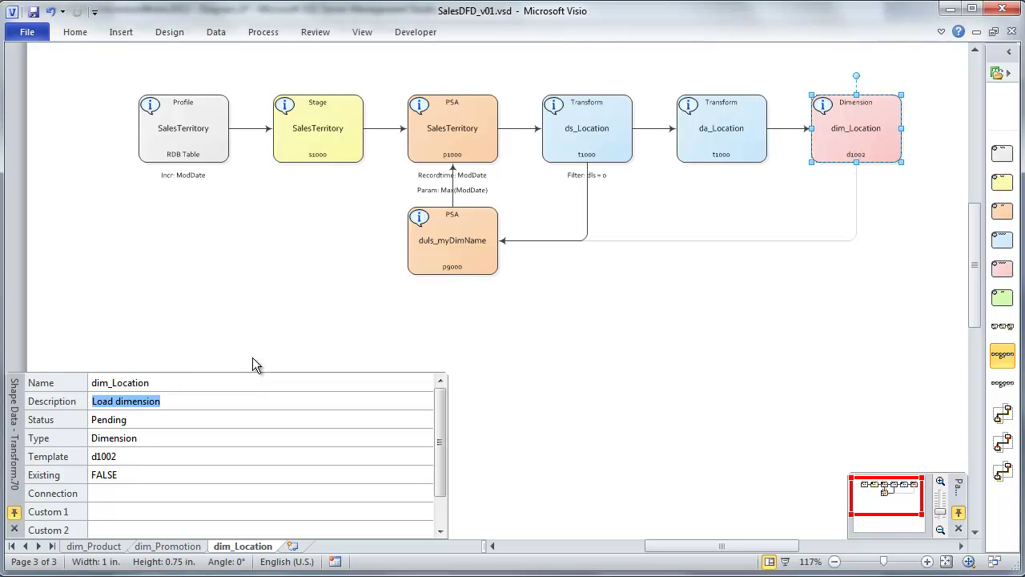
{"action": "left_click", "coordinate": [429, 245]}
{"action": "left_click", "coordinate": [122, 385]}
{"action": "left_click", "coordinate": [120, 382]}
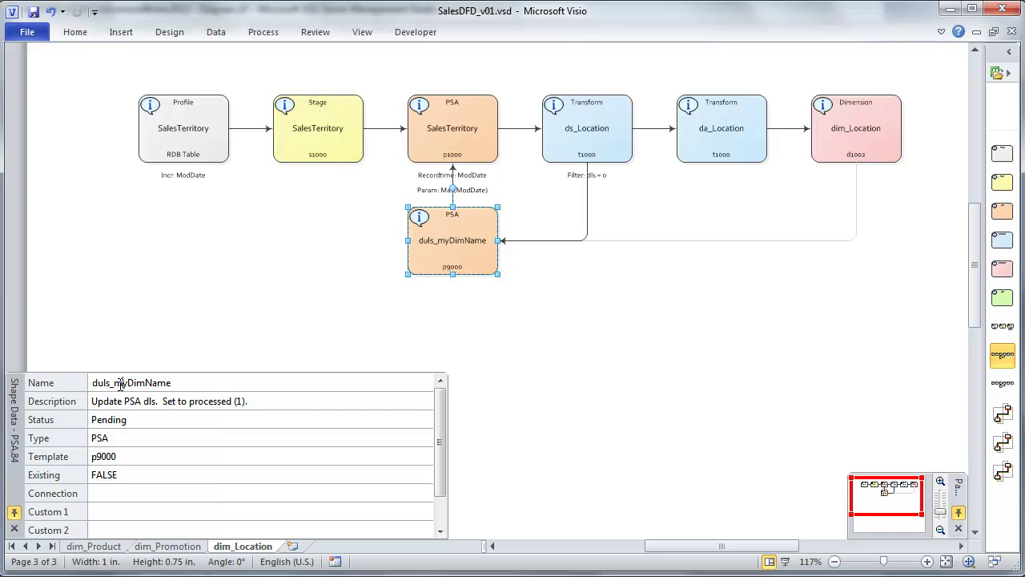
{"action": "left_click_drag", "start_coordinate": [114, 383], "coordinate": [217, 381]}
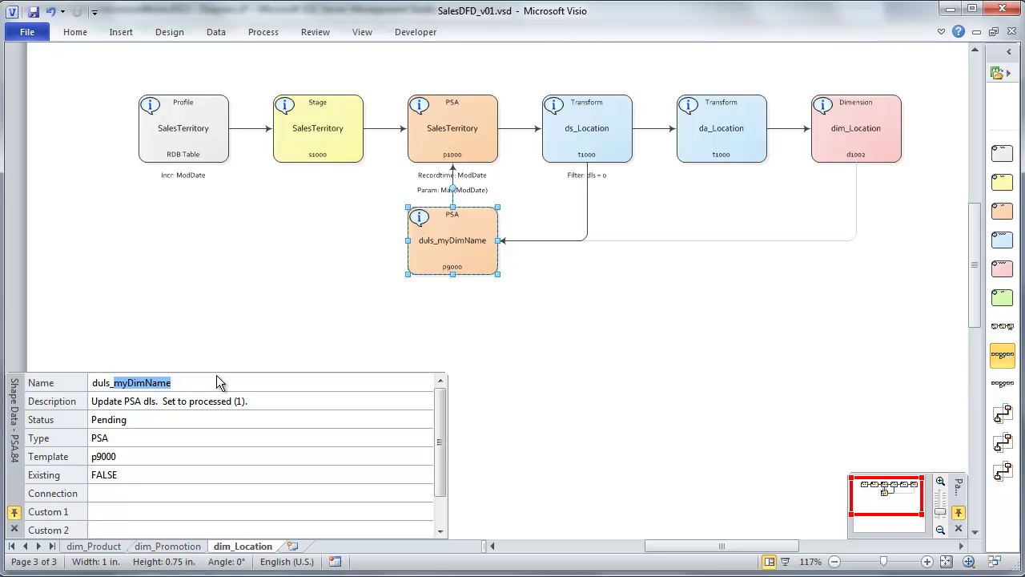
{"action": "type", "text": "Location"}
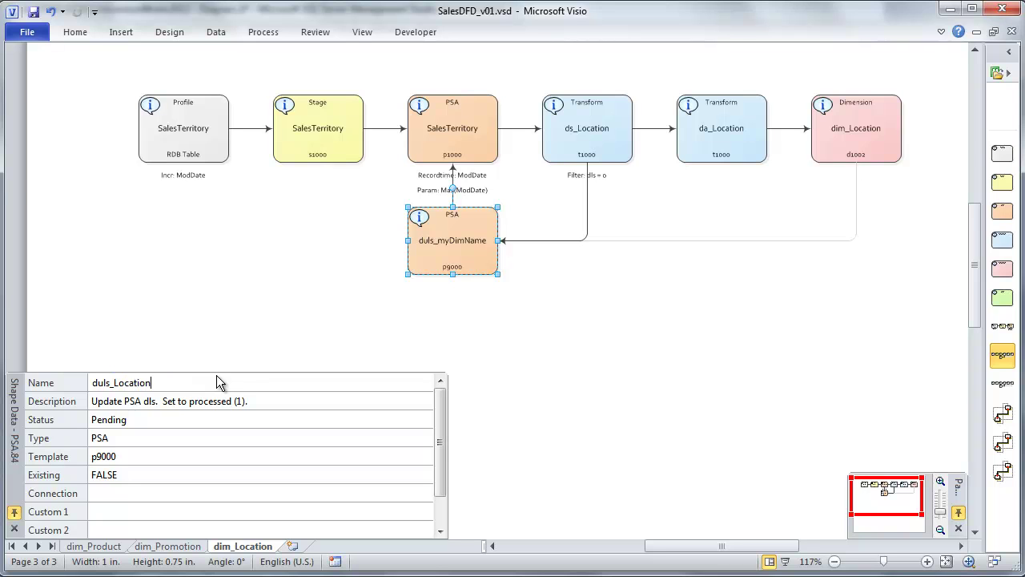
{"action": "key", "text": "Tab"}
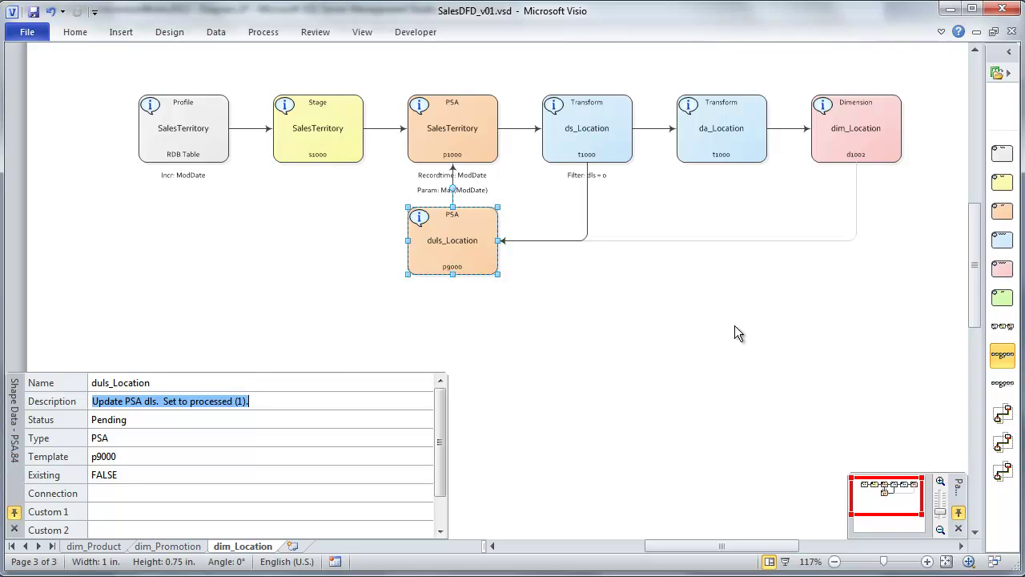
{"action": "left_click", "coordinate": [700, 333]}
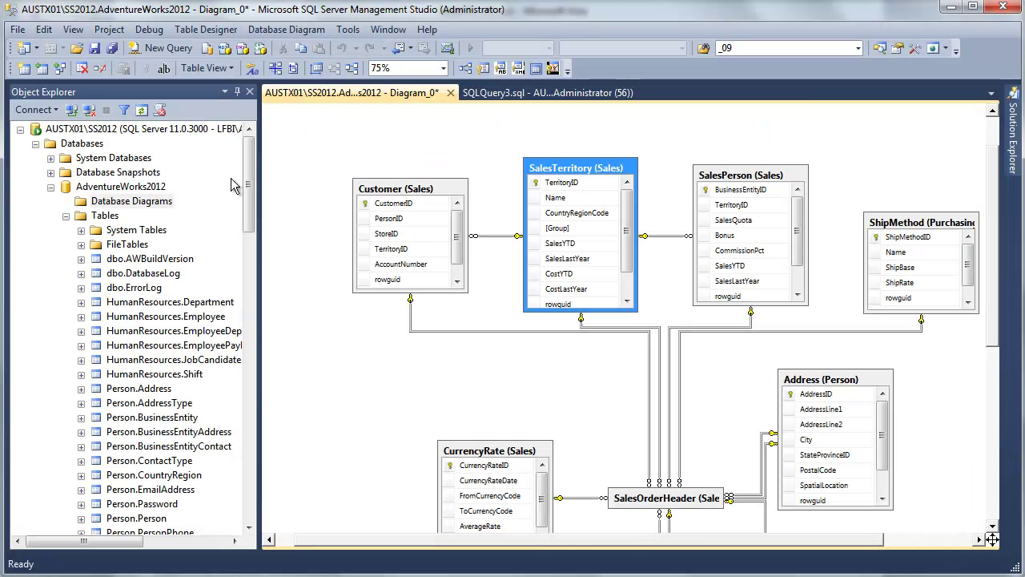
{"action": "left_click_drag", "start_coordinate": [251, 192], "coordinate": [251, 355]}
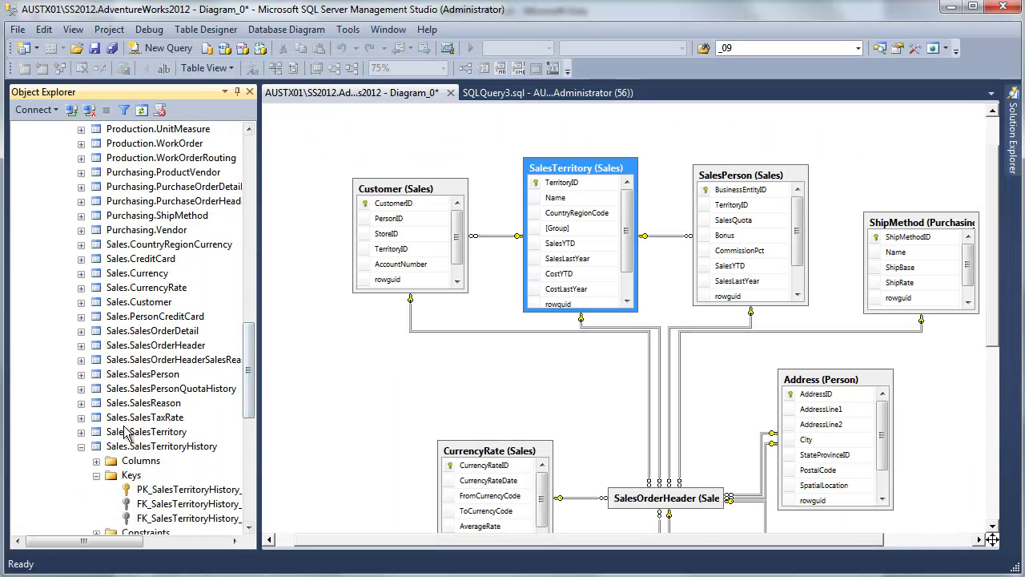
- Inspect SalesTerritory's TerritoryID and ModifiedDate columns, then select its top 1000 rows
{"action": "left_click", "coordinate": [81, 434]}
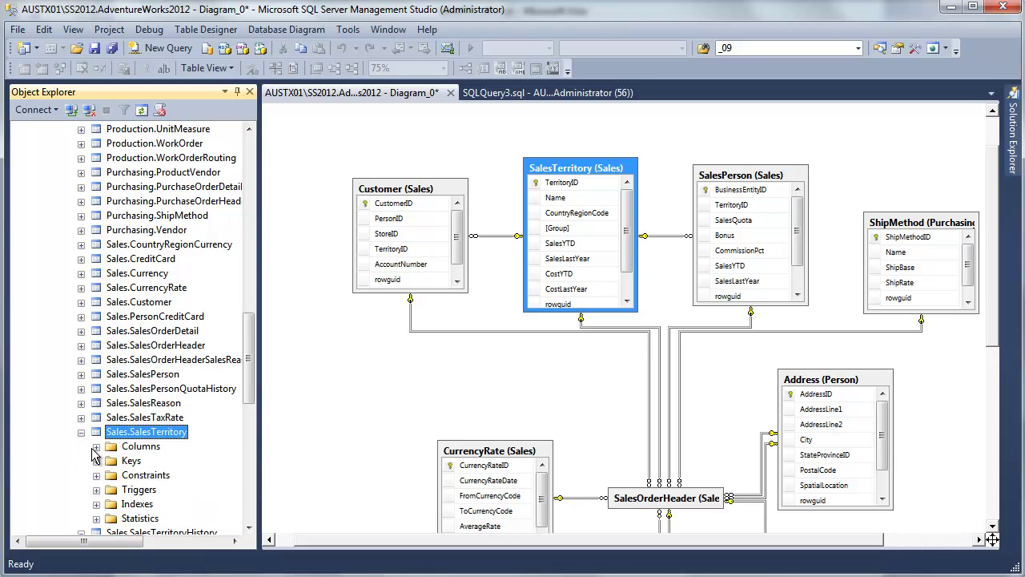
{"action": "left_click", "coordinate": [96, 446]}
{"action": "scroll", "coordinate": [251, 345], "scroll_direction": "down", "scroll_amount": 3}
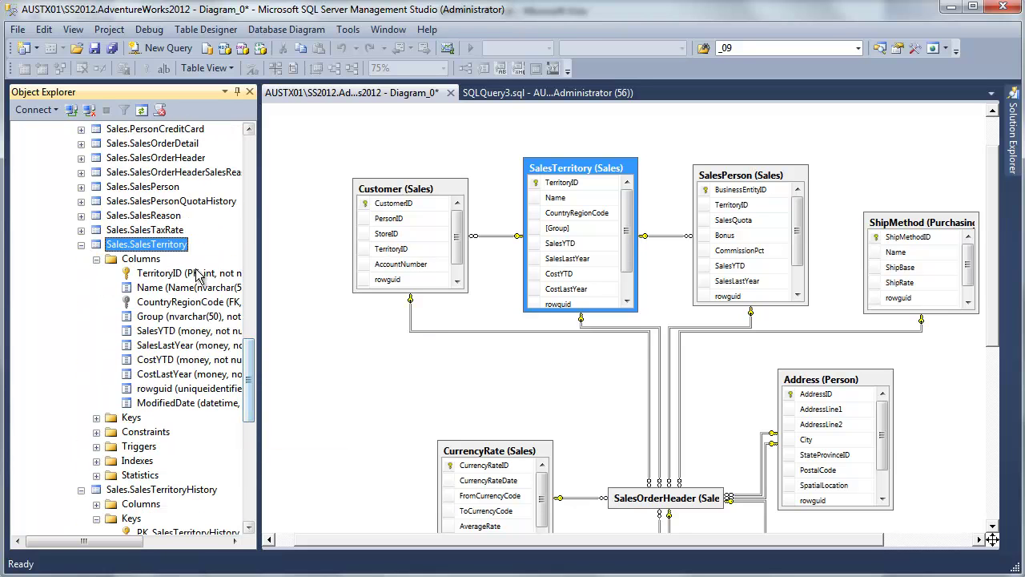
{"action": "left_click", "coordinate": [166, 276]}
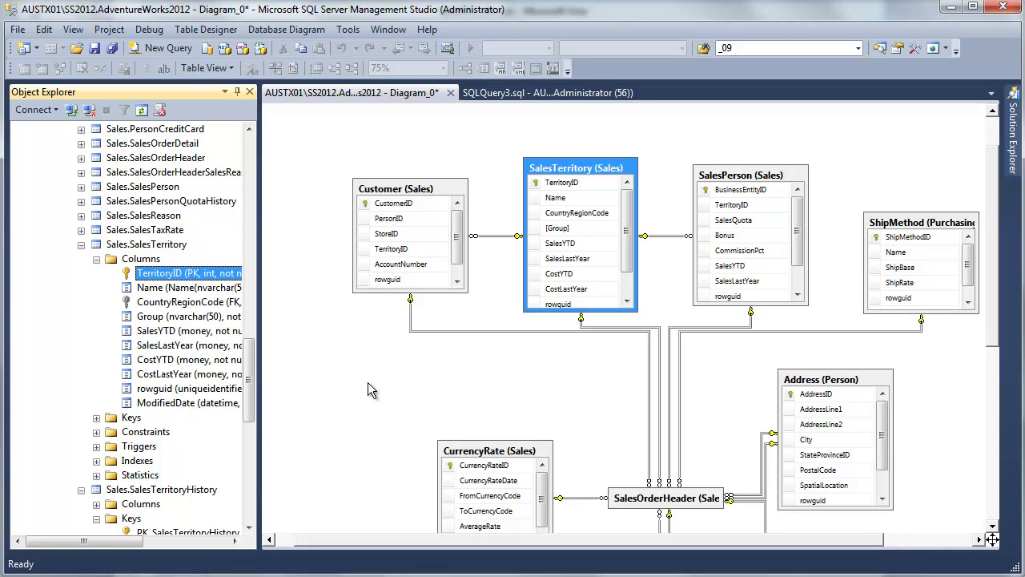
{"action": "left_click", "coordinate": [181, 403]}
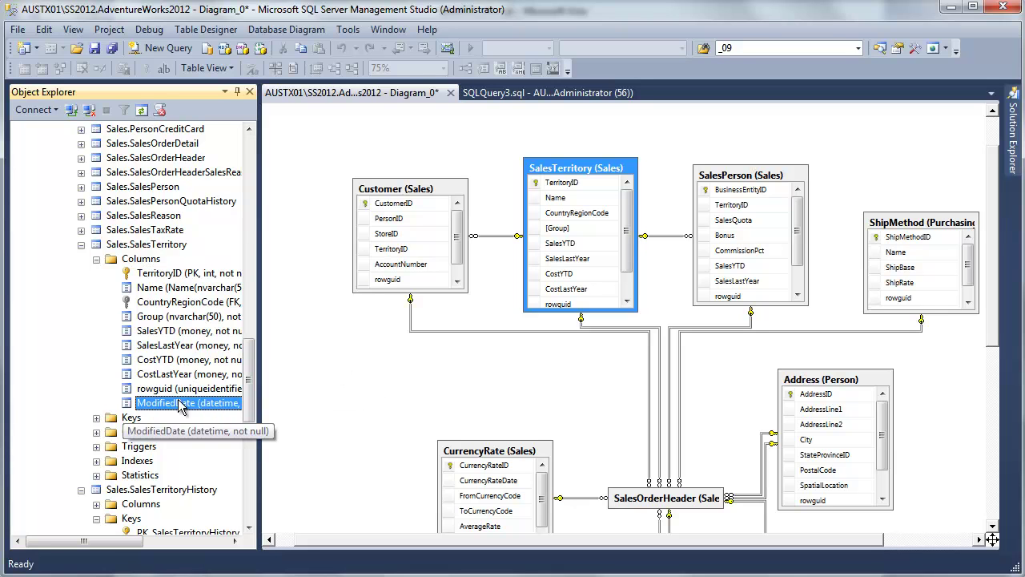
{"action": "right_click", "coordinate": [170, 244]}
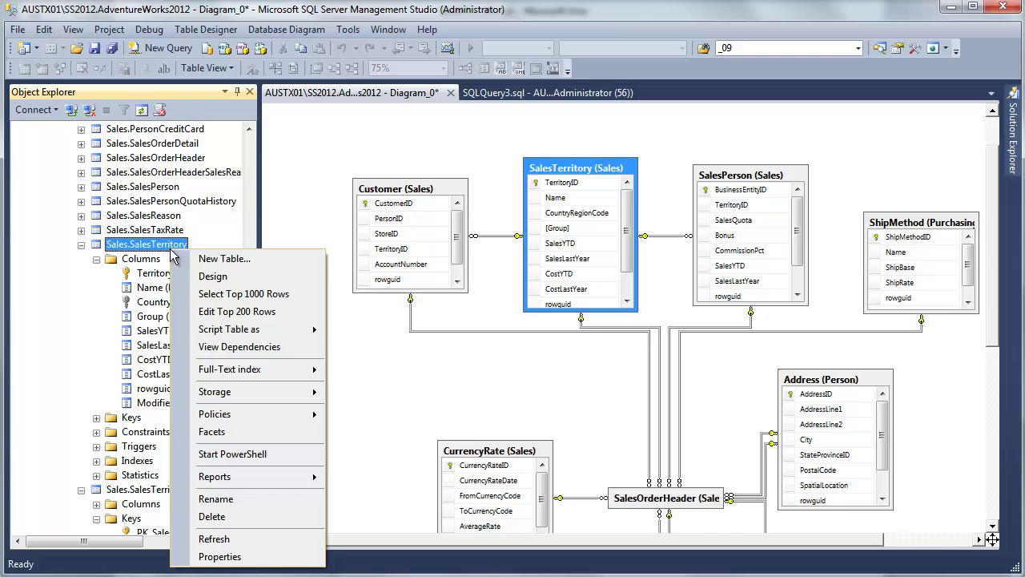
{"action": "left_click", "coordinate": [209, 294]}
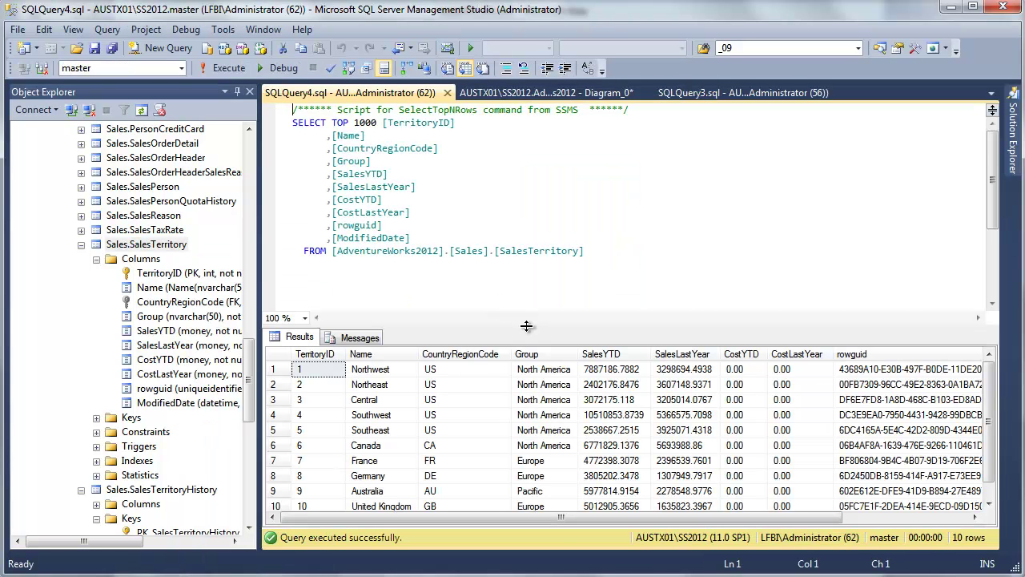
- Review the SalesTerritory results including ModifiedDate, then switch back to Visio
{"action": "left_click_drag", "start_coordinate": [526, 326], "coordinate": [526, 211]}
{"action": "left_click_drag", "start_coordinate": [544, 517], "coordinate": [869, 496]}
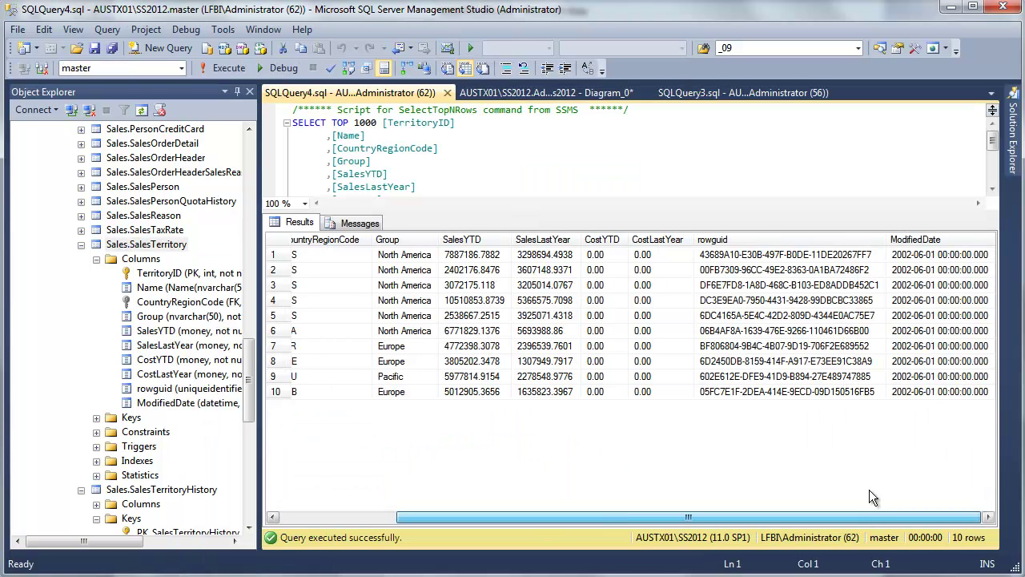
{"action": "left_click_drag", "start_coordinate": [936, 251], "coordinate": [933, 404]}
{"action": "left_click_drag", "start_coordinate": [892, 519], "coordinate": [556, 384]}
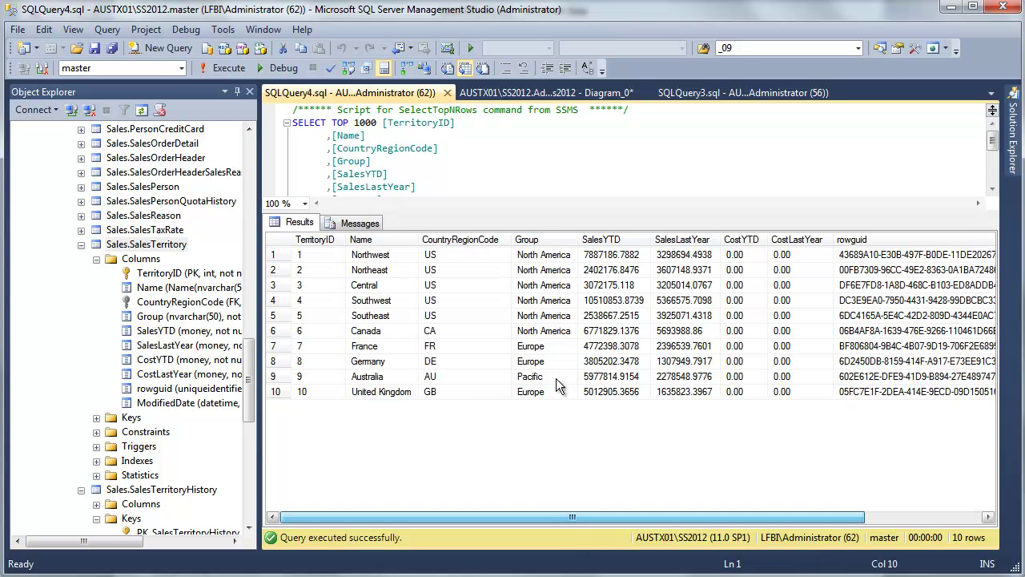
{"action": "left_click", "coordinate": [518, 171]}
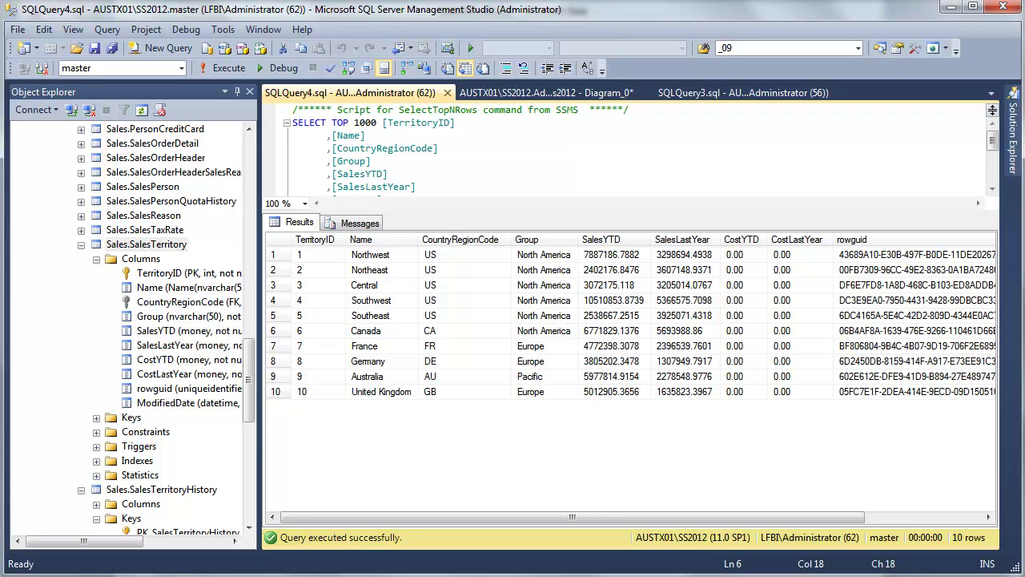
{"action": "key", "text": "alt+Tab"}
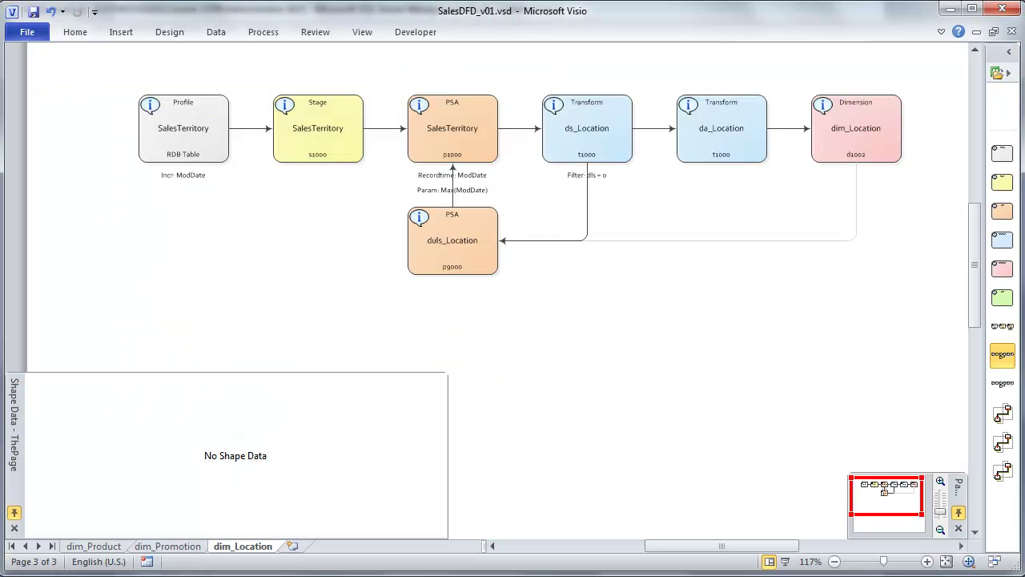
- Set da_Location's Status shape data to Inactive
{"action": "left_click", "coordinate": [738, 151]}
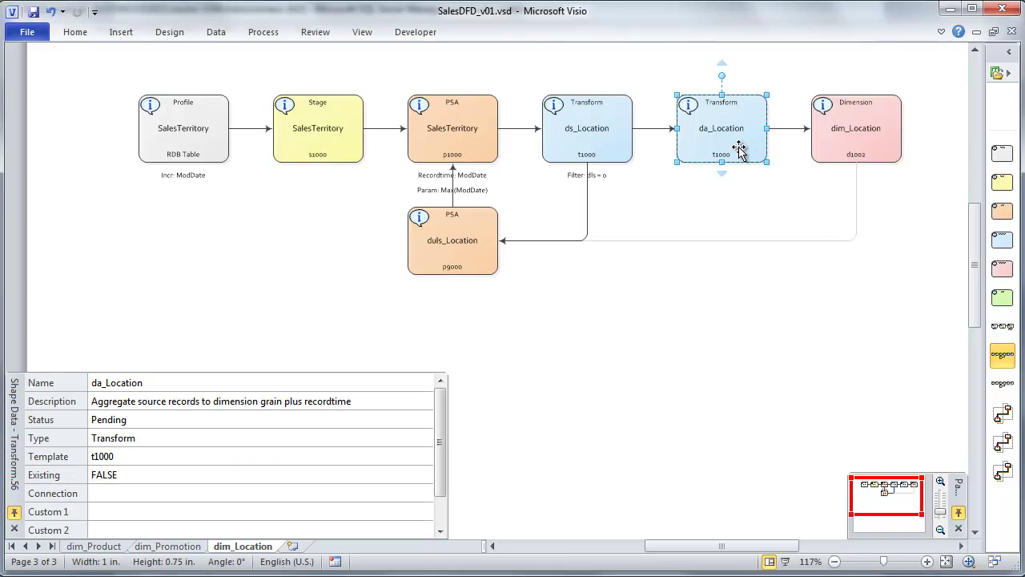
{"action": "right_click", "coordinate": [739, 152]}
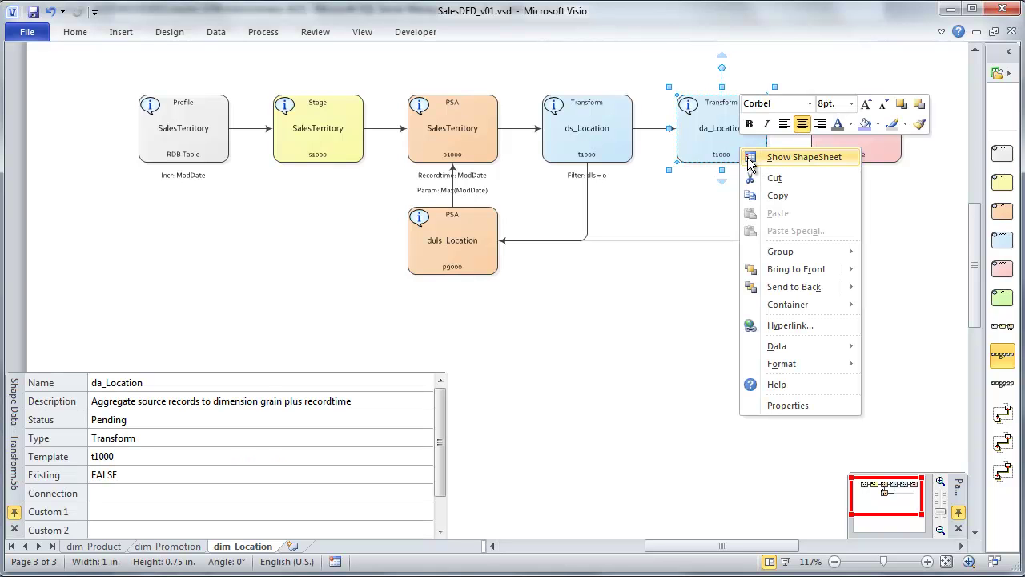
{"action": "left_click", "coordinate": [167, 438]}
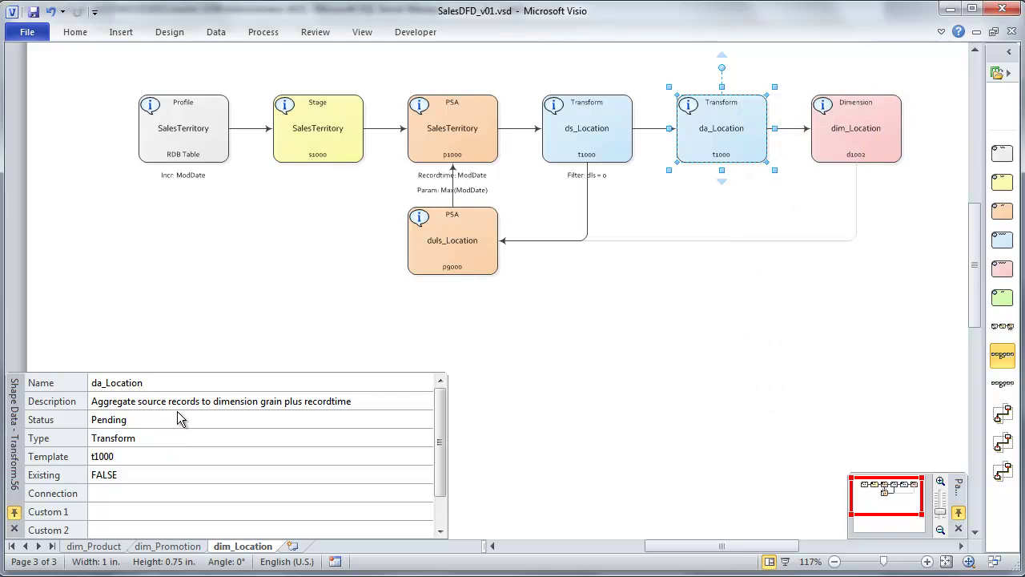
{"action": "left_click", "coordinate": [305, 418]}
{"action": "left_click", "coordinate": [426, 418]}
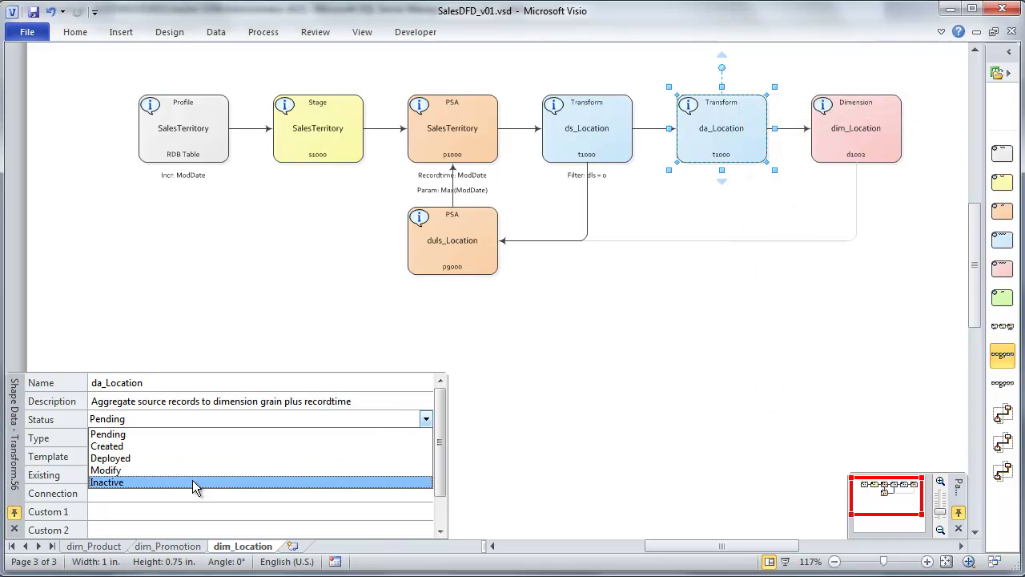
{"action": "left_click", "coordinate": [192, 480]}
{"action": "left_click", "coordinate": [602, 340]}
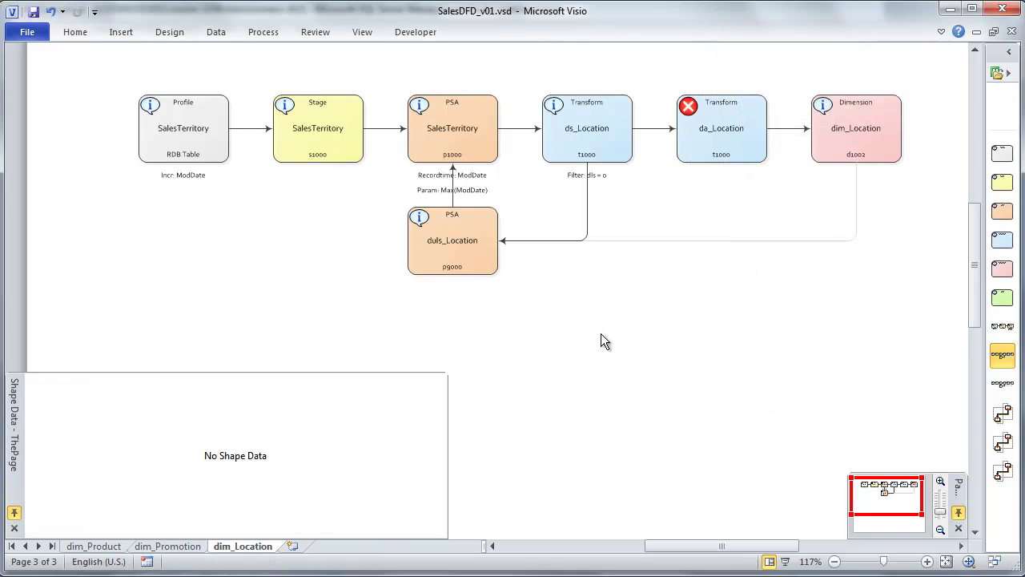
{"action": "left_click", "coordinate": [204, 122]}
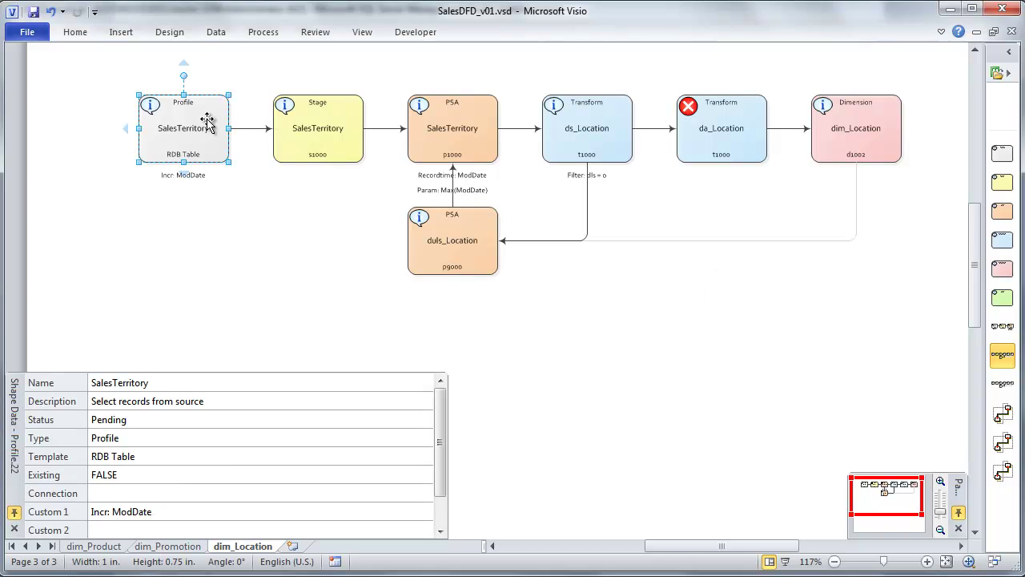
- Change the Profile step's Custom 1 to 'Incr: ModifiedDate' and set its Connection to AdvWks
{"action": "left_click", "coordinate": [125, 509]}
{"action": "triple_click", "coordinate": [132, 510]}
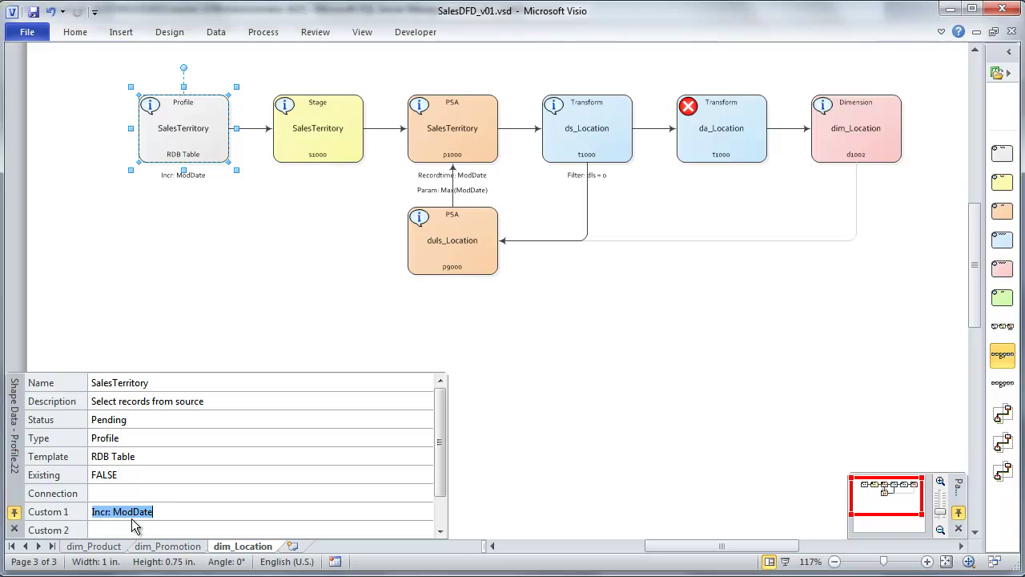
{"action": "left_click", "coordinate": [133, 510]}
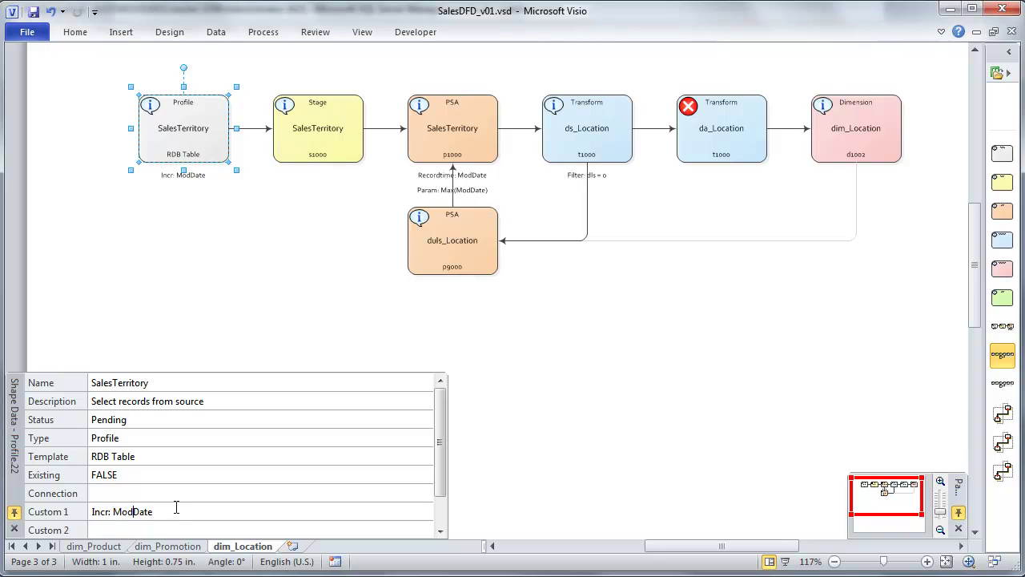
{"action": "type", "text": "ified"}
{"action": "key", "text": "shift+Tab"}
{"action": "type", "text": "Ad"}
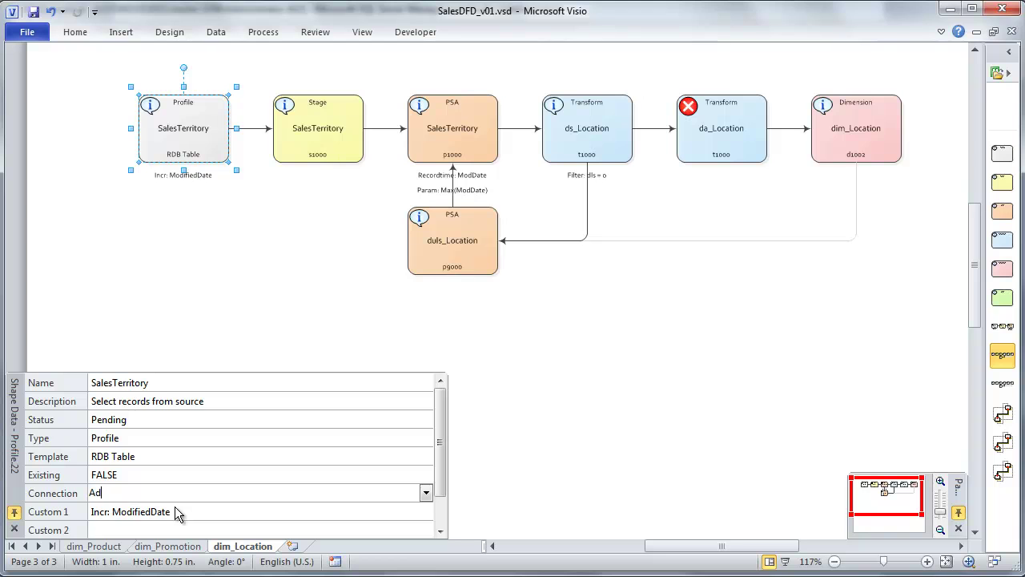
{"action": "type", "text": "vWks"}
{"action": "key", "text": "Tab"}
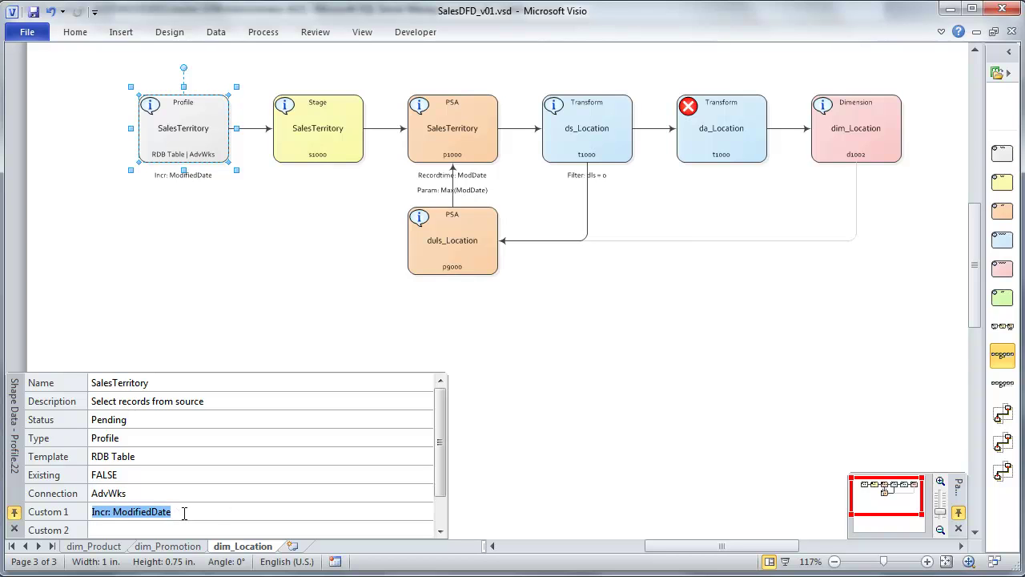
- Set the Stage SalesTerritory step's Connection to Stage
{"action": "left_click", "coordinate": [337, 153]}
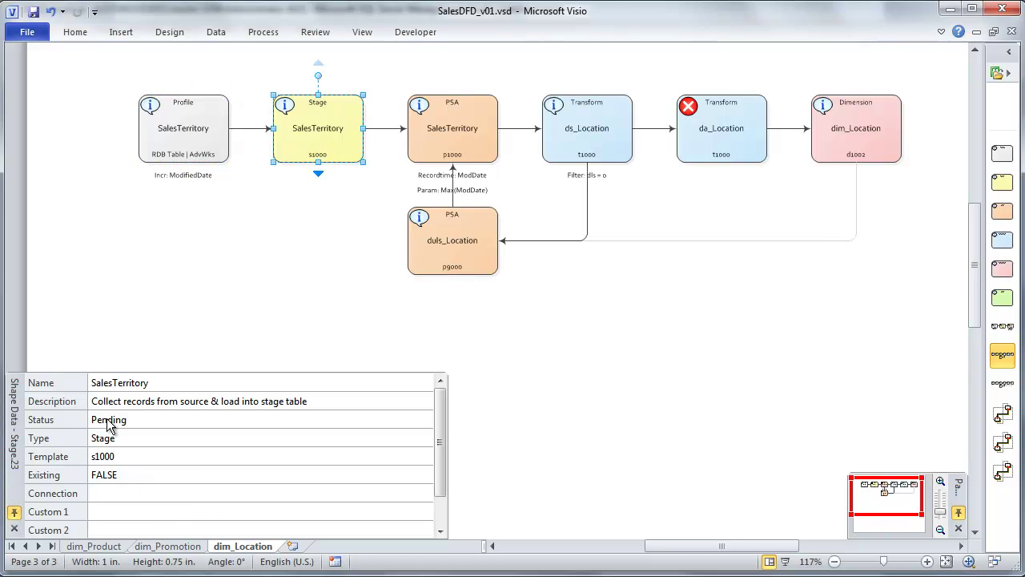
{"action": "left_click", "coordinate": [113, 492]}
{"action": "type", "text": "St"}
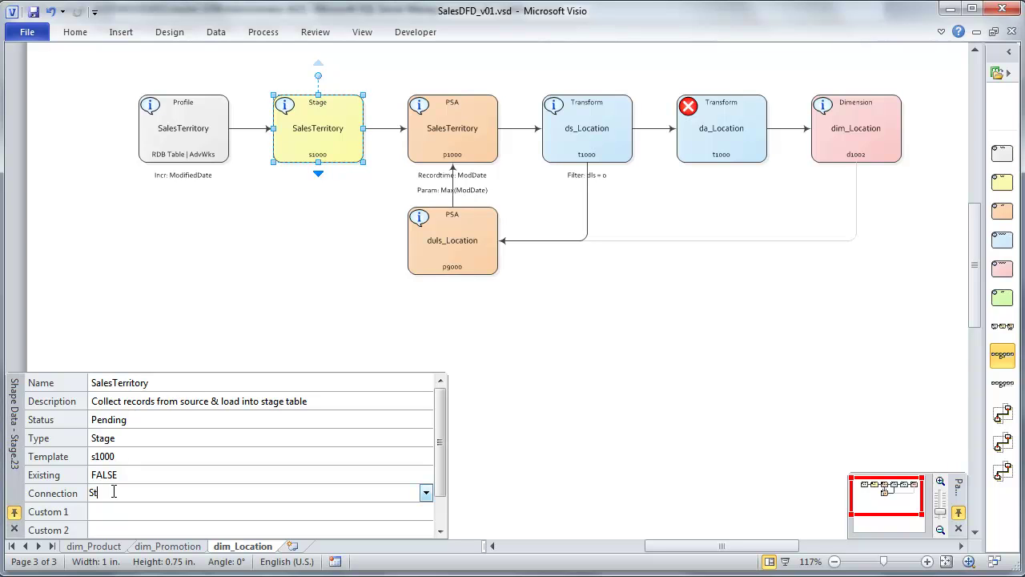
{"action": "type", "text": "age"}
{"action": "key", "text": "Tab"}
- Set the PSA SalesTerritory step's Connection to PSA and change ModDate to ModifiedDate in Custom 1 and 2
{"action": "left_click", "coordinate": [450, 108]}
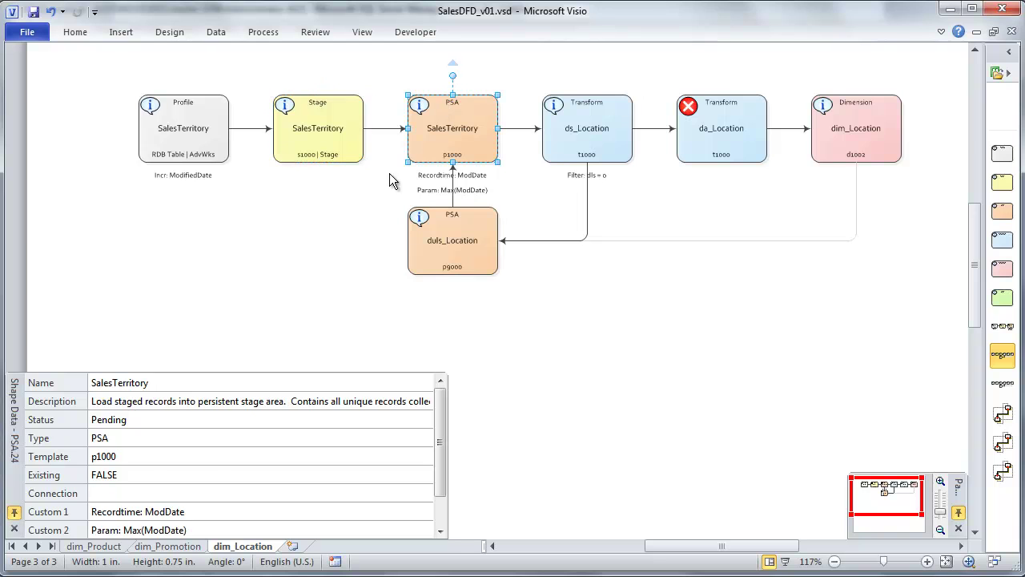
{"action": "left_click", "coordinate": [104, 493]}
{"action": "type", "text": "P"}
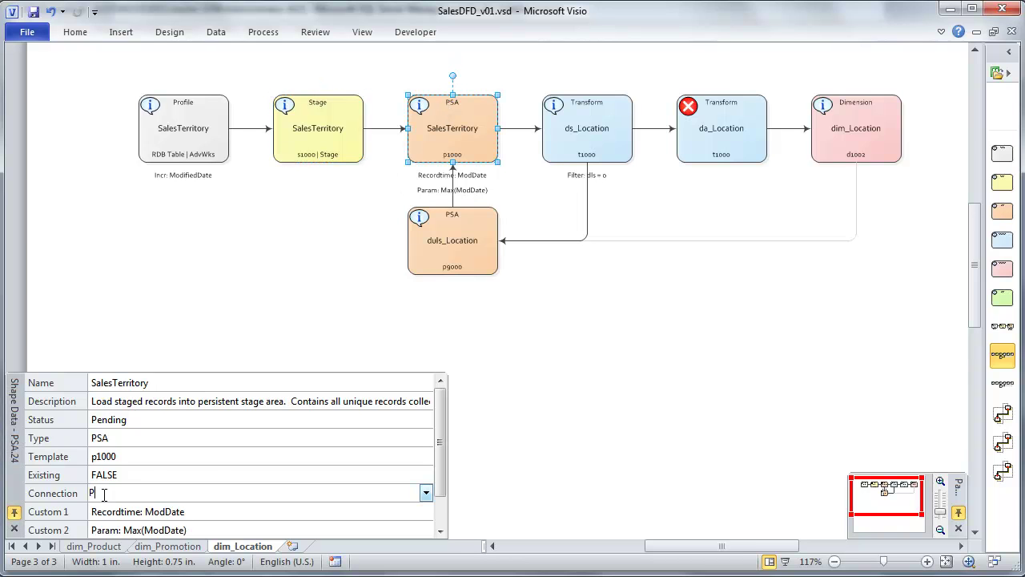
{"action": "type", "text": "SA"}
{"action": "left_click", "coordinate": [146, 512]}
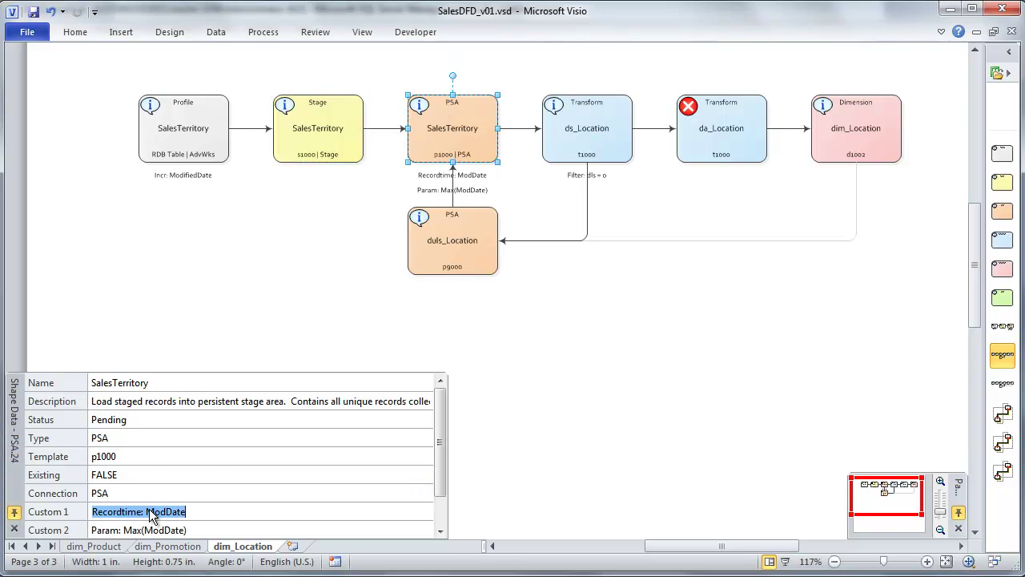
{"action": "left_click", "coordinate": [164, 511]}
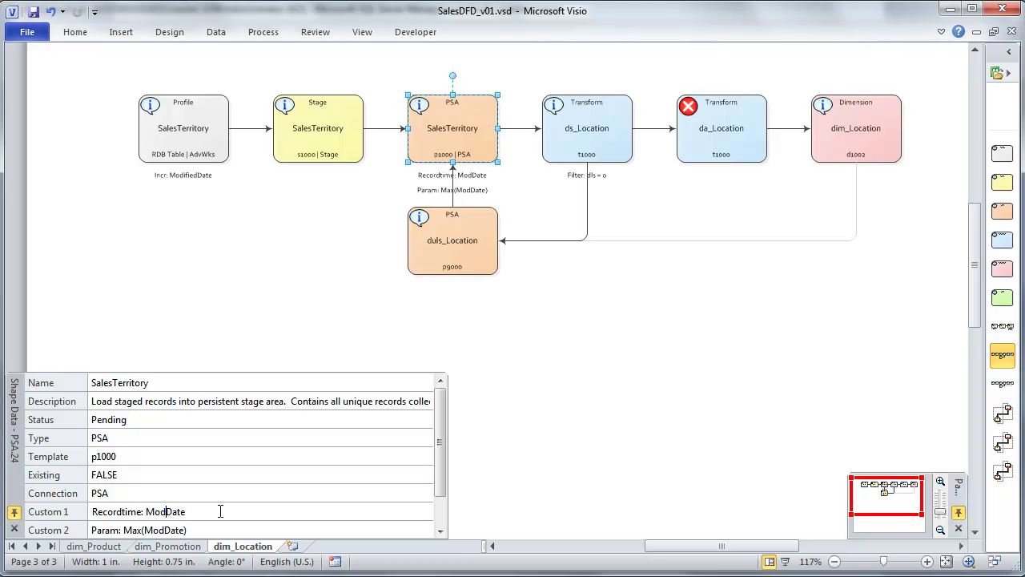
{"action": "type", "text": "ified"}
{"action": "left_click", "coordinate": [172, 530]}
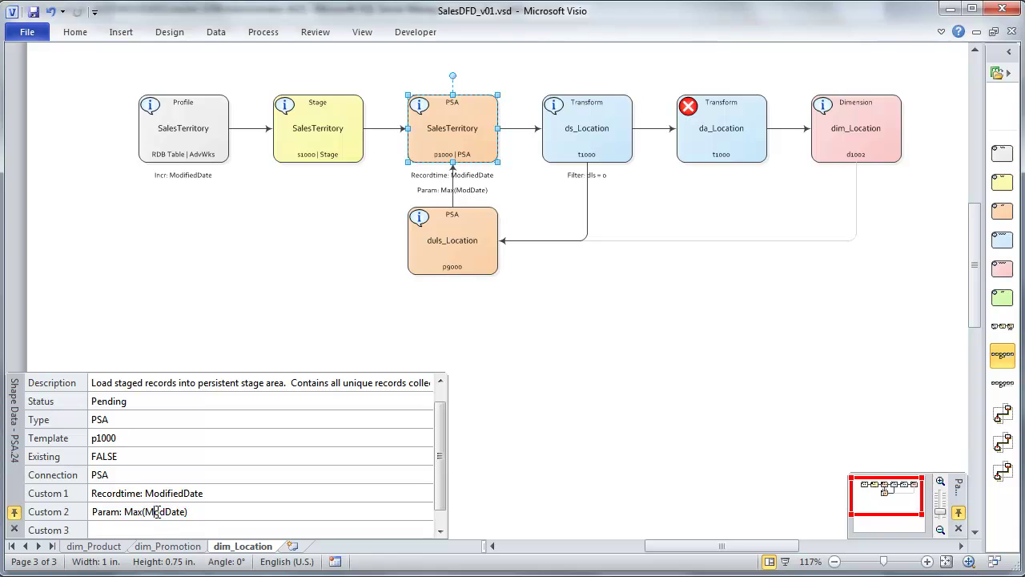
{"action": "left_click", "coordinate": [165, 511]}
{"action": "type", "text": "ified"}
{"action": "key", "text": "Return"}
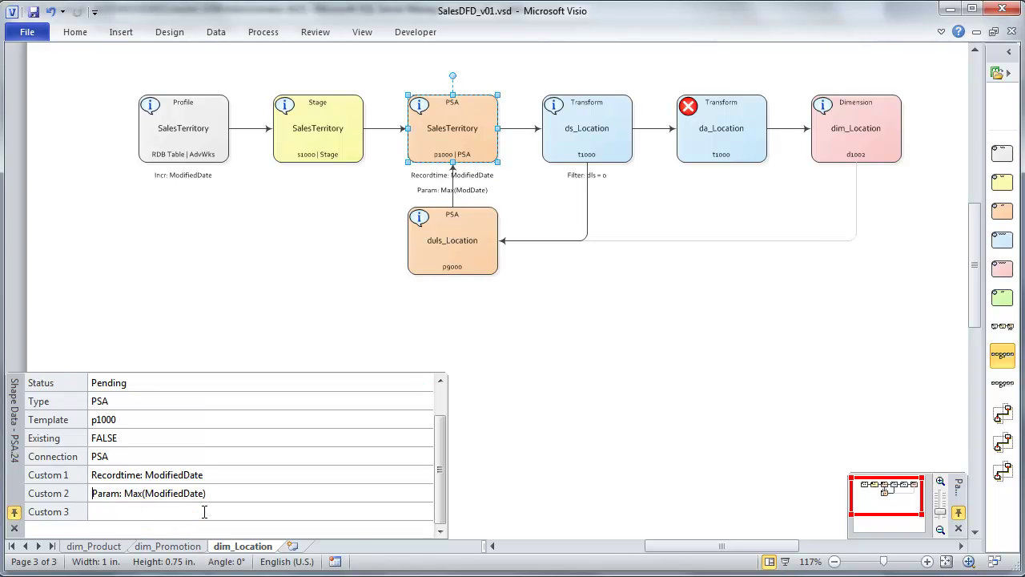
- Set the ds_Location step's Connection to Transform
{"action": "left_click", "coordinate": [583, 132]}
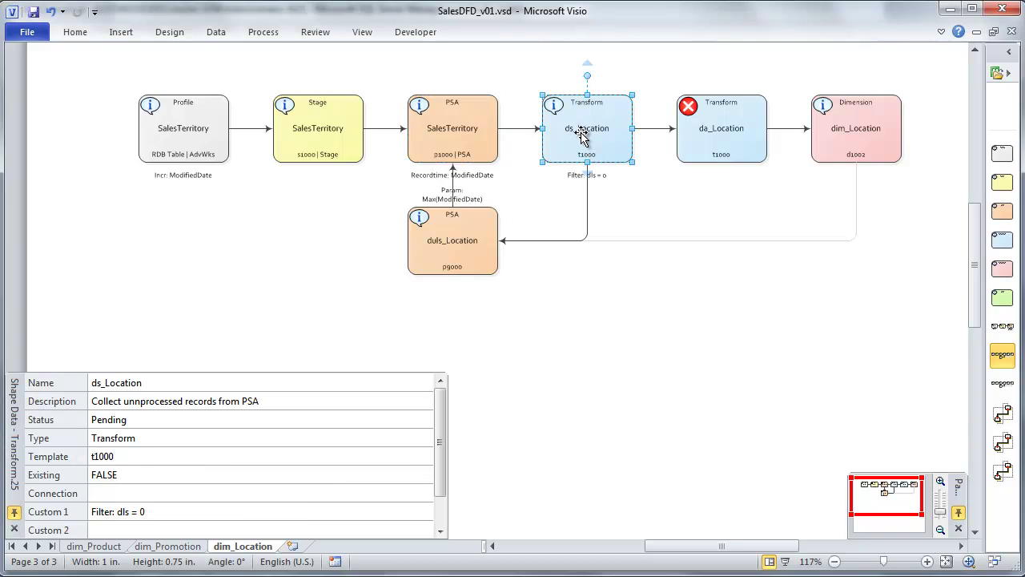
{"action": "left_click", "coordinate": [118, 493]}
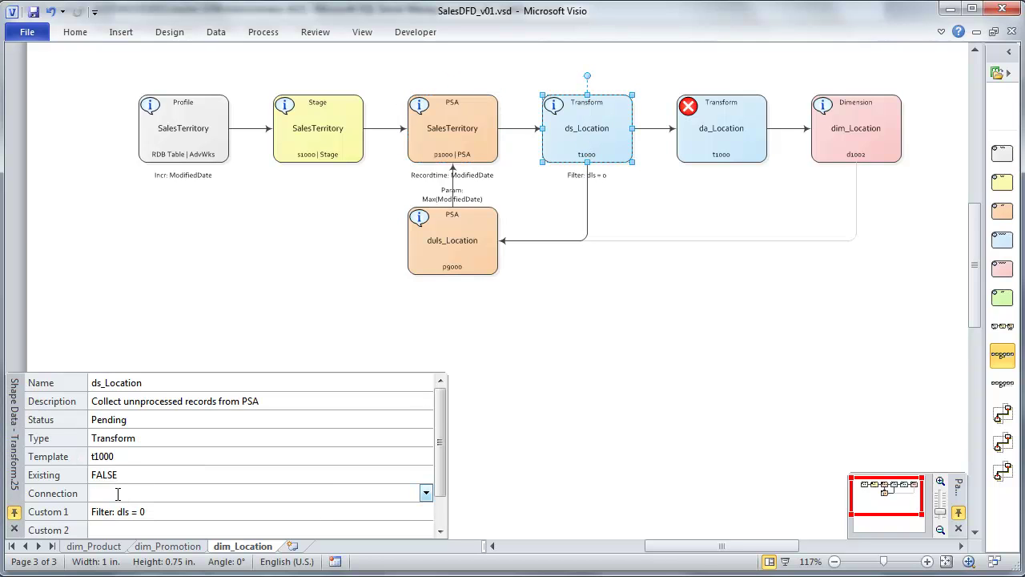
{"action": "type", "text": "Transform"}
{"action": "key", "text": "Return"}
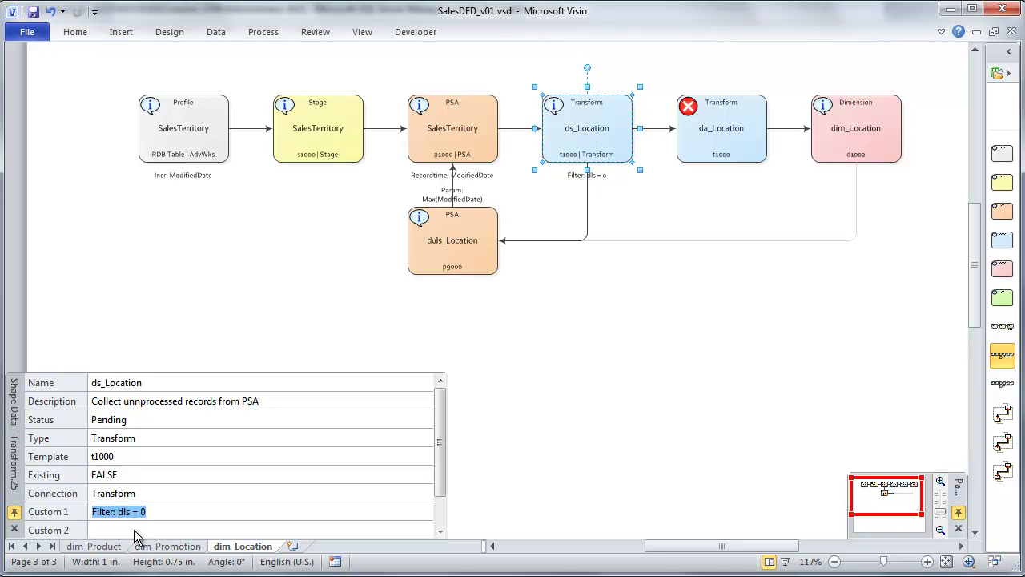
- Give dim_Location Custom 1 'DKey: TerritoryID' and Connection DW
{"action": "left_click", "coordinate": [744, 128]}
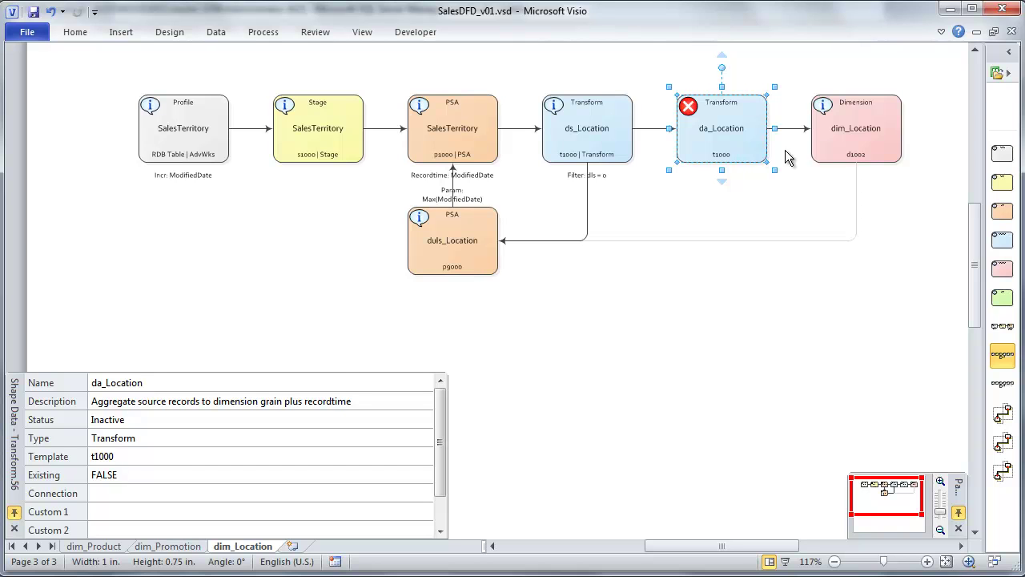
{"action": "left_click", "coordinate": [869, 150]}
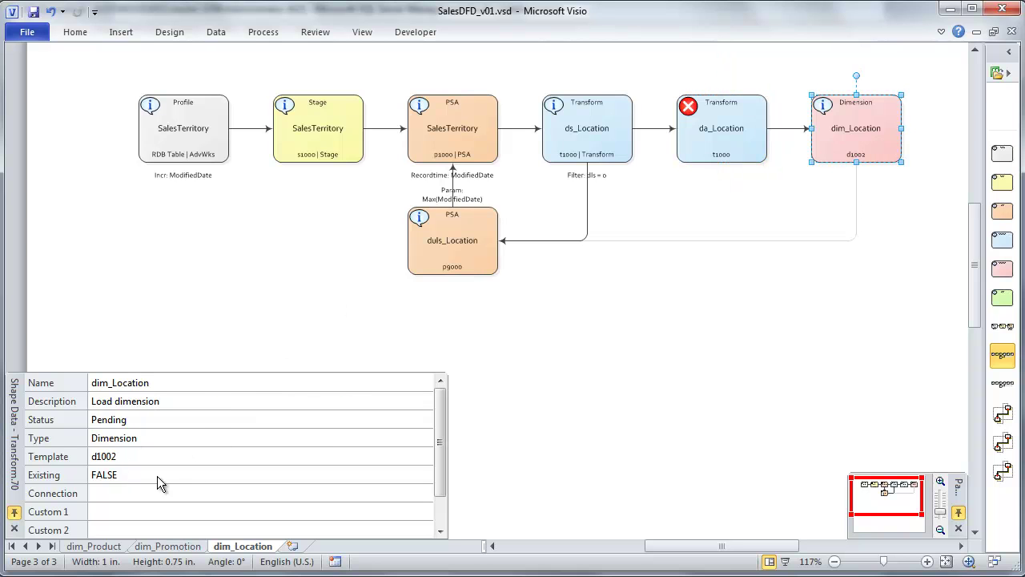
{"action": "left_click", "coordinate": [116, 517]}
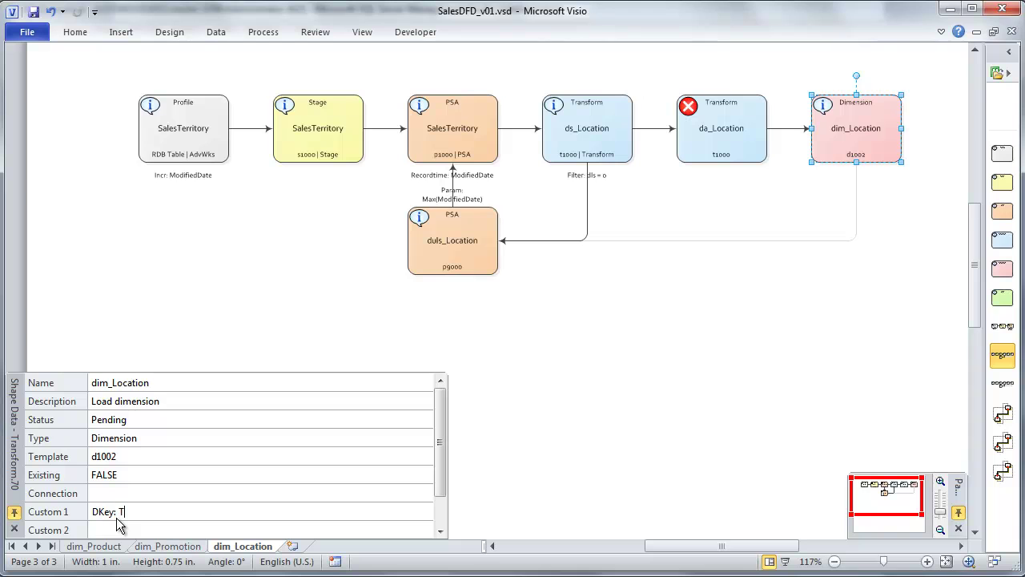
{"action": "type", "text": "DKey: TerritoryID"}
{"action": "key", "text": "Return"}
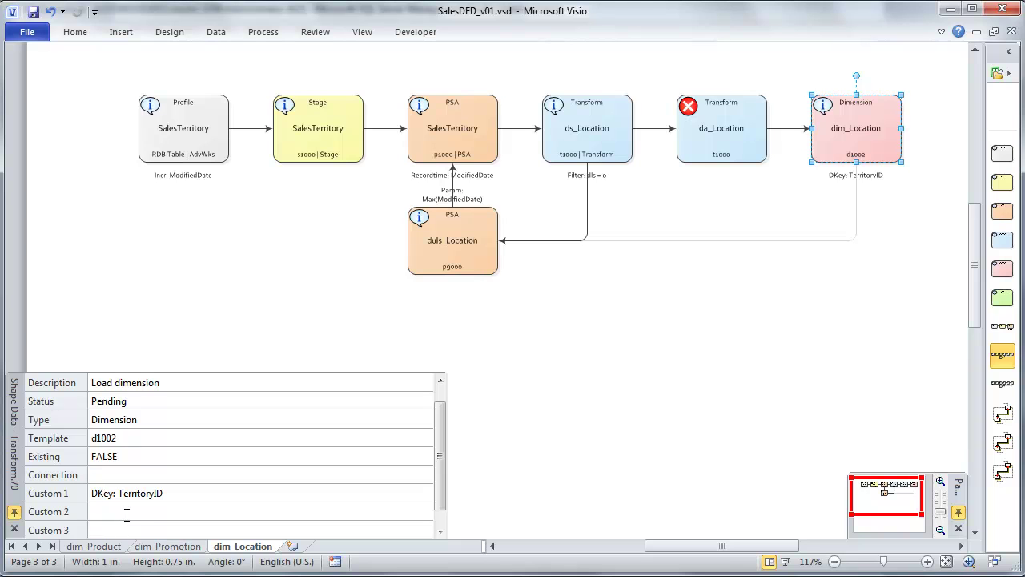
{"action": "left_click", "coordinate": [136, 479]}
{"action": "type", "text": "DW"}
{"action": "key", "text": "Return"}
- Set the da_Location step's Connection to Transform
{"action": "left_click", "coordinate": [727, 154]}
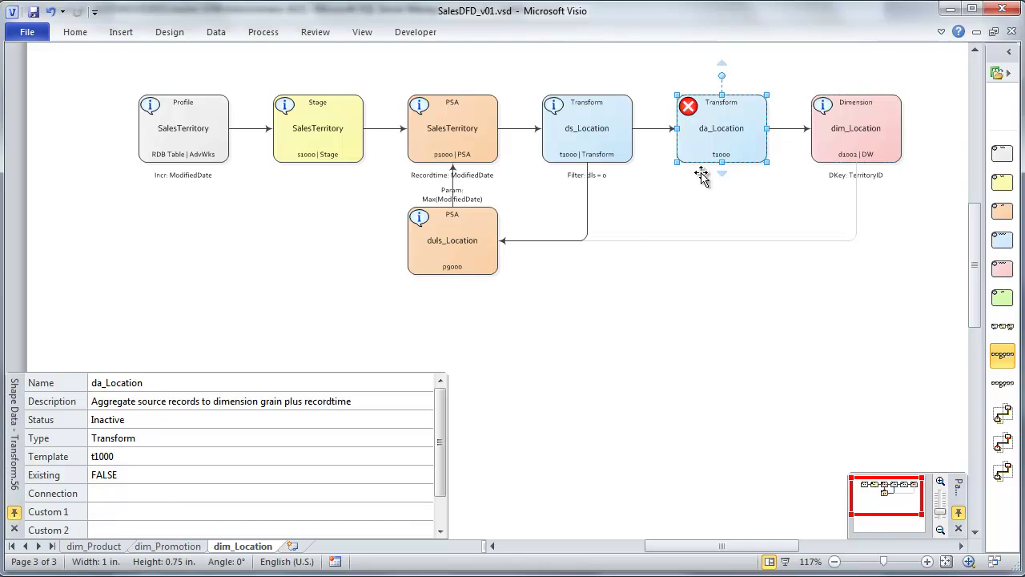
{"action": "left_click", "coordinate": [125, 492]}
{"action": "type", "text": "T"}
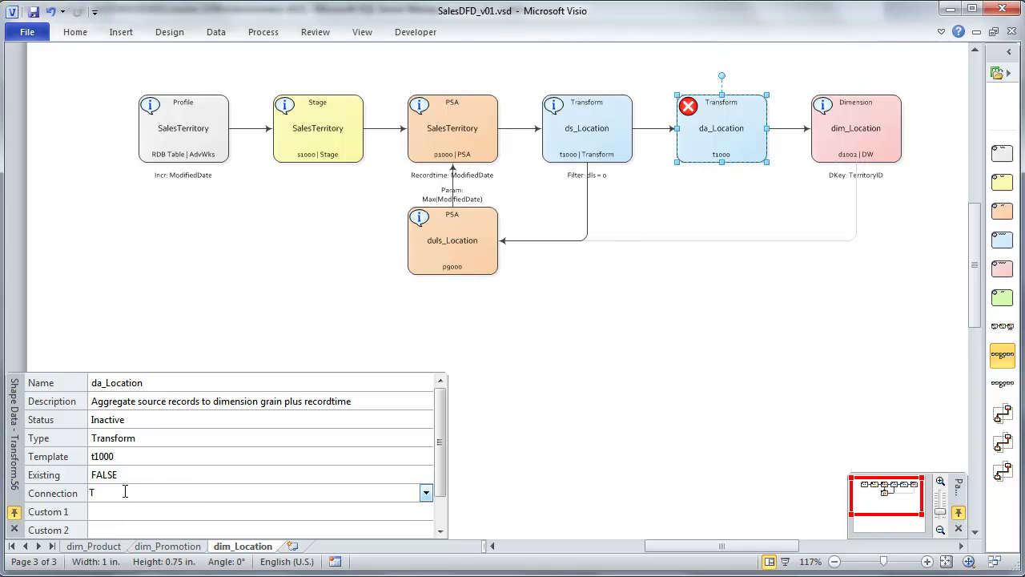
{"action": "type", "text": "ransform"}
{"action": "key", "text": "Return"}
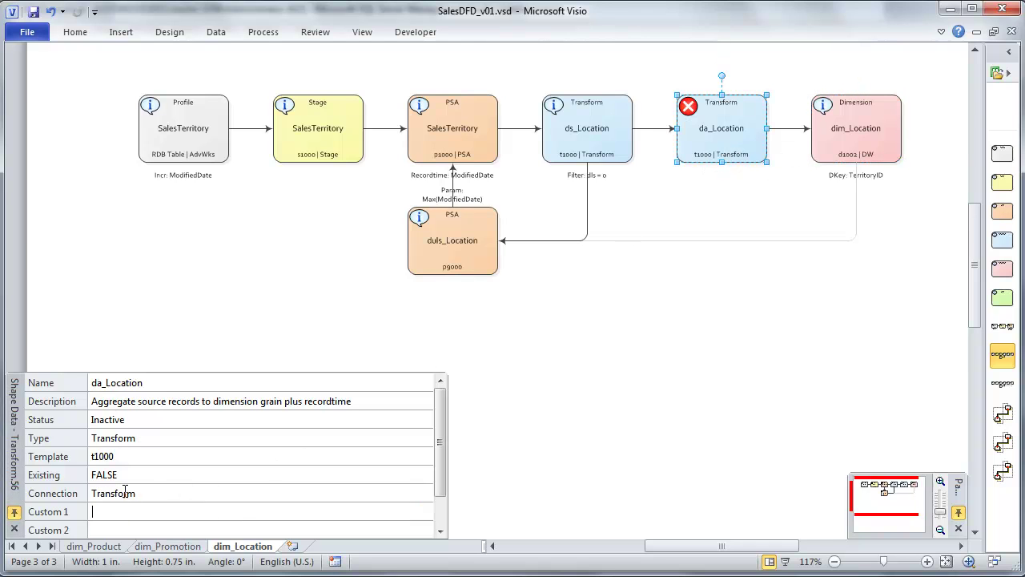
- Set the duls_Location step's Connection to PSA, verify it, and deselect the shape
{"action": "left_click", "coordinate": [463, 265]}
{"action": "left_click", "coordinate": [103, 494]}
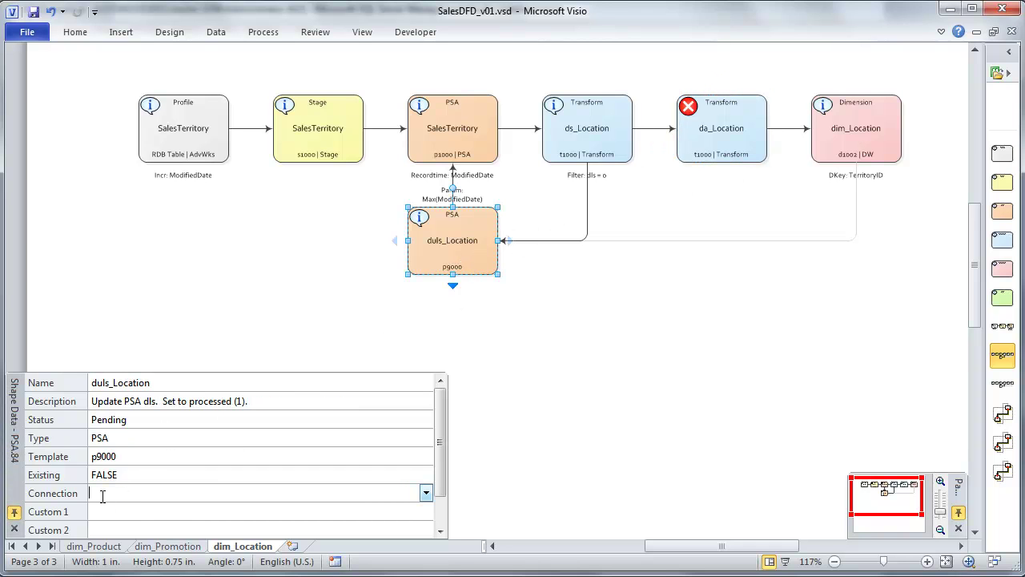
{"action": "type", "text": "PSA"}
{"action": "key", "text": "Return"}
{"action": "left_click", "coordinate": [454, 258]}
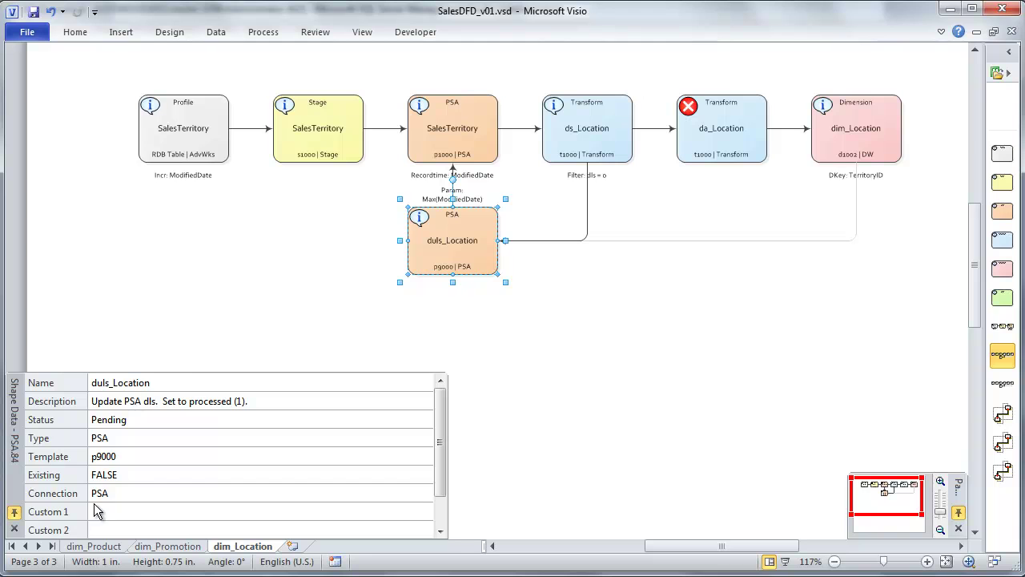
{"action": "left_click", "coordinate": [162, 492]}
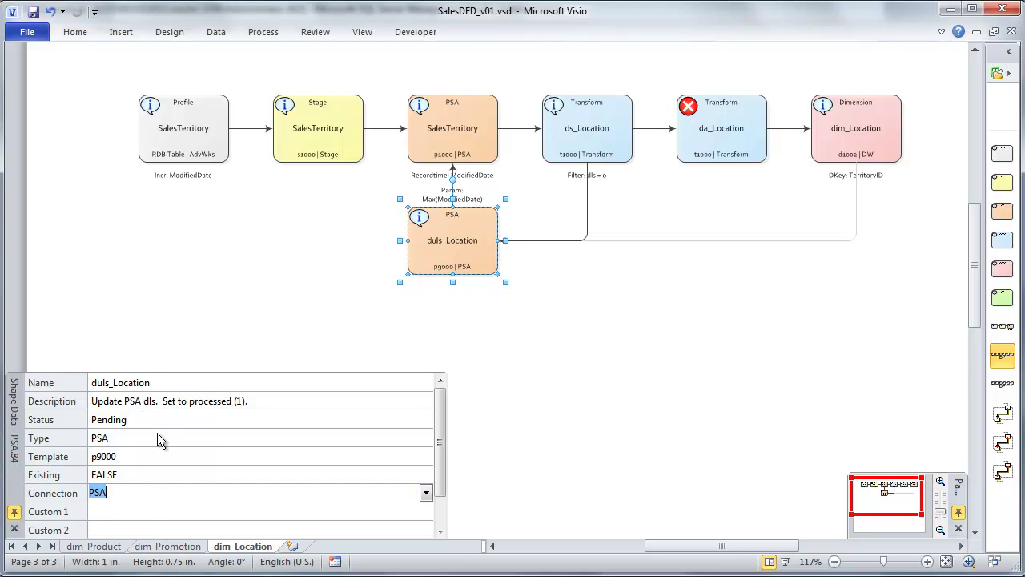
{"action": "left_click", "coordinate": [622, 430]}
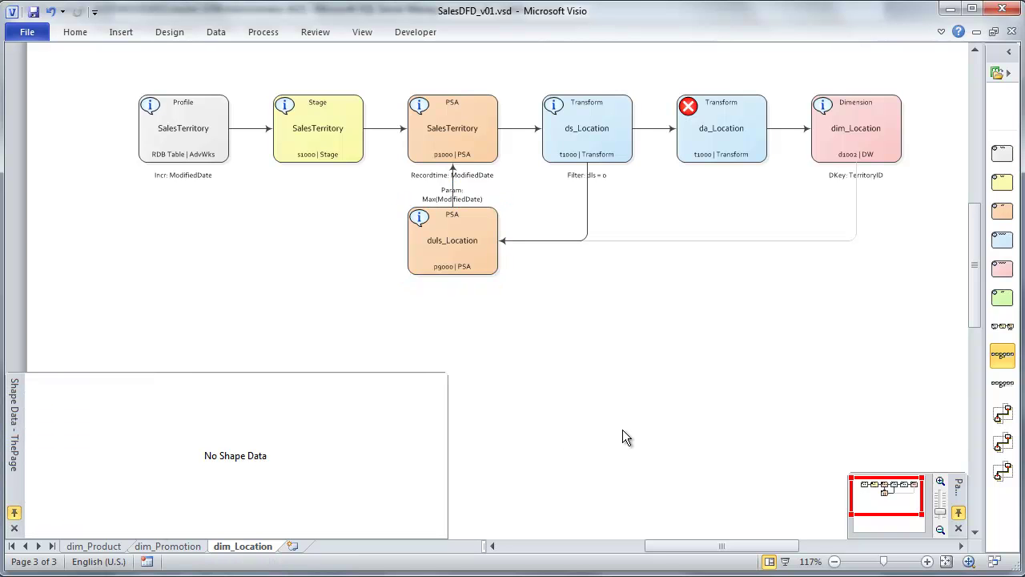